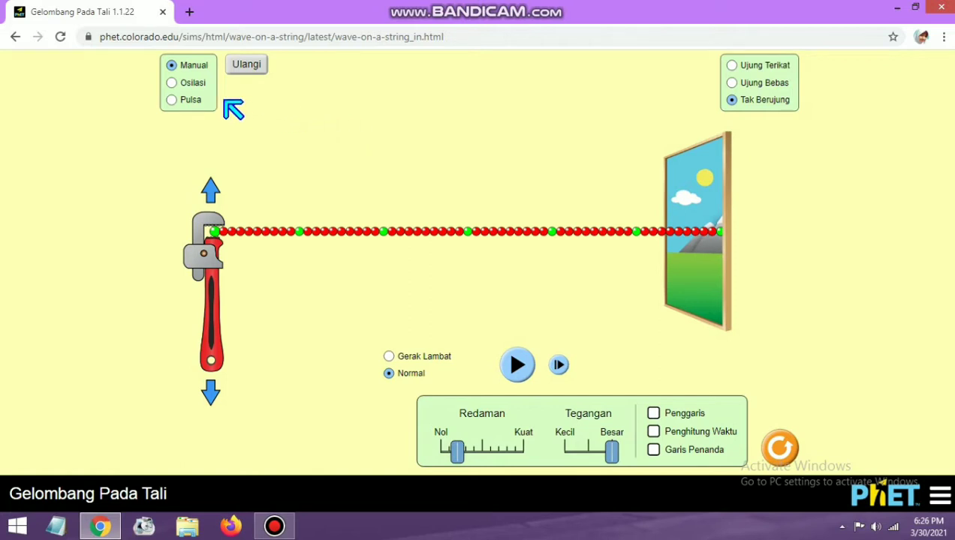
# Switch the wave source to Osilasi, then run the wave along the string and pause it
pyautogui.click(172, 82)
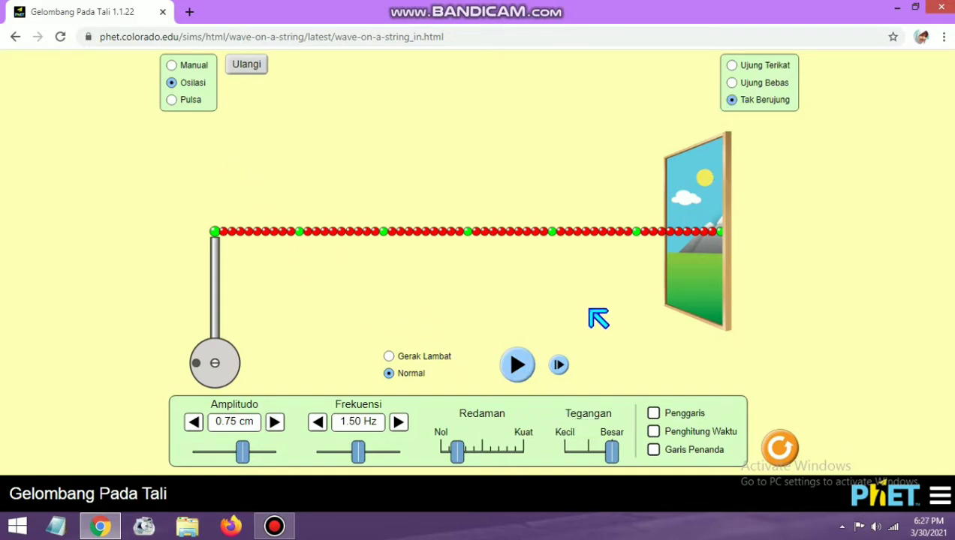
pyautogui.click(517, 365)
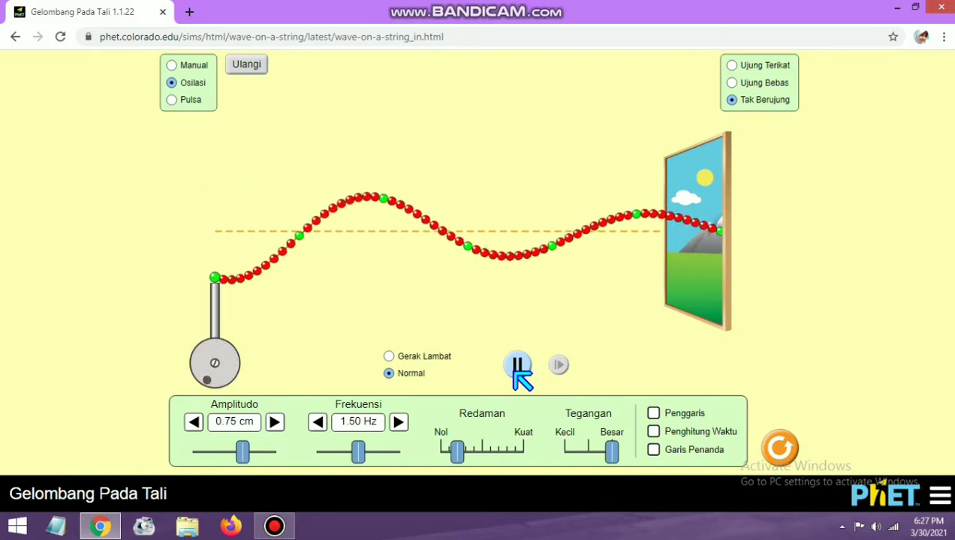
pyautogui.click(515, 367)
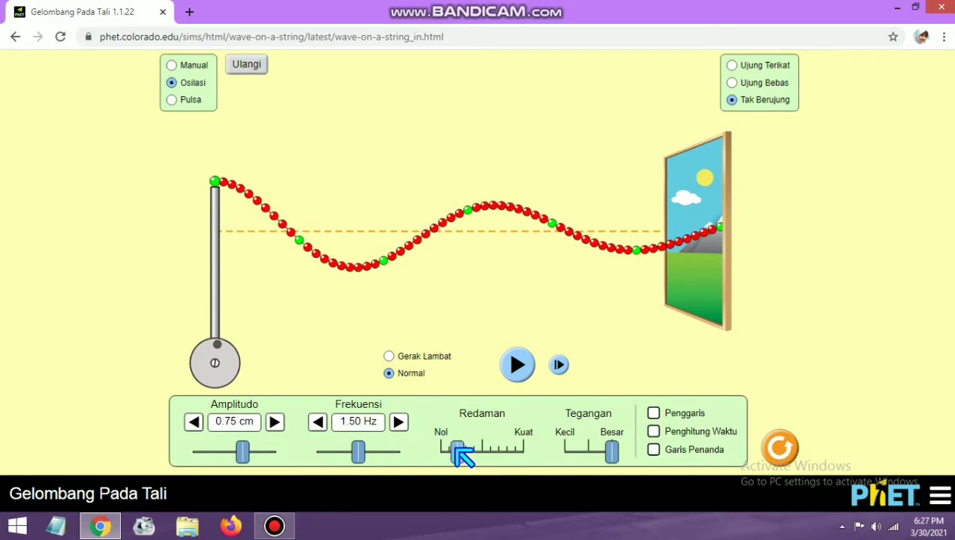
# Configure the string with damping at Nol and tension midway between Kecil and Besar, with the Penggaris rulers shown
pyautogui.moveTo(456, 448); pyautogui.dragTo(436, 450)
pyautogui.moveTo(612, 456); pyautogui.dragTo(589, 458)
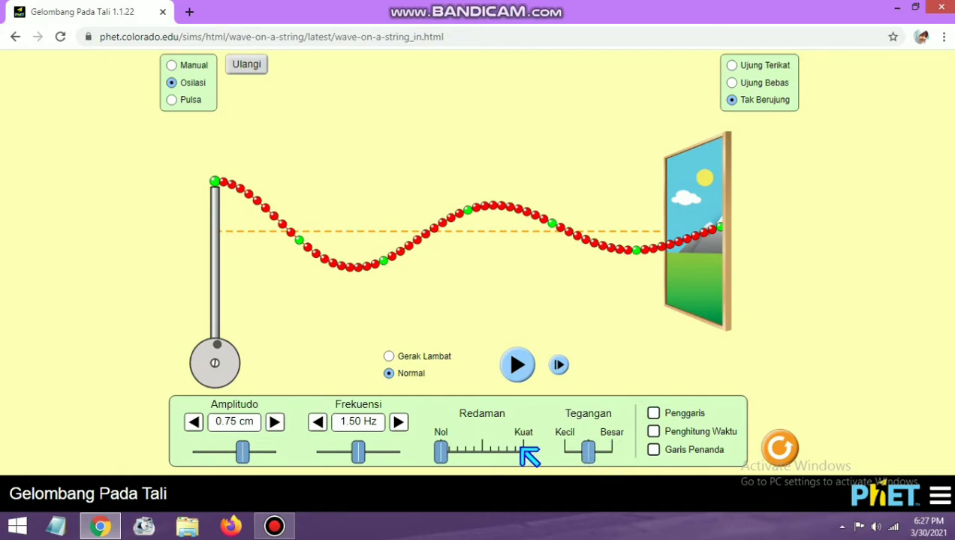
pyautogui.click(654, 413)
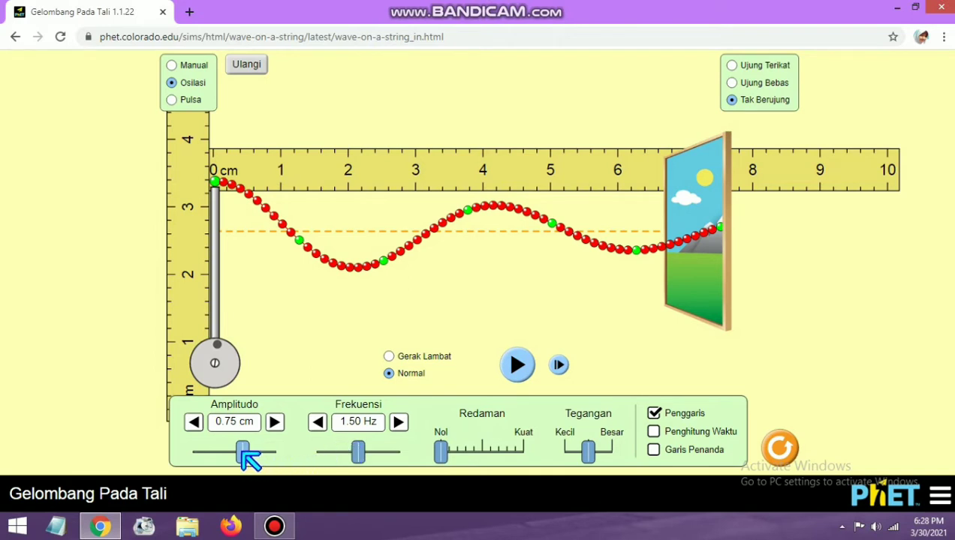
# Set the amplitude to 0.25 cm, then run the wave and pause it once it fills the string
pyautogui.moveTo(245, 451); pyautogui.dragTo(214, 459)
pyautogui.click(196, 424)
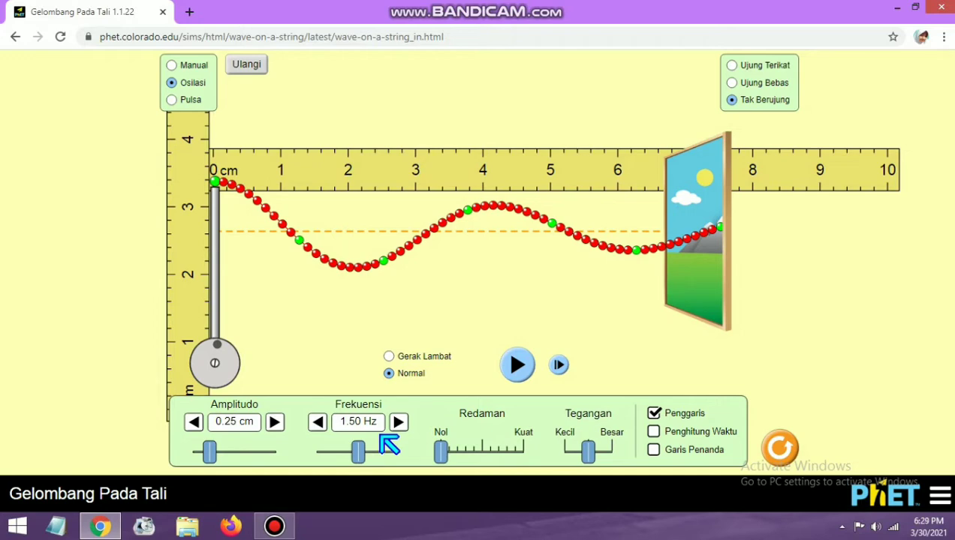
pyautogui.click(520, 365)
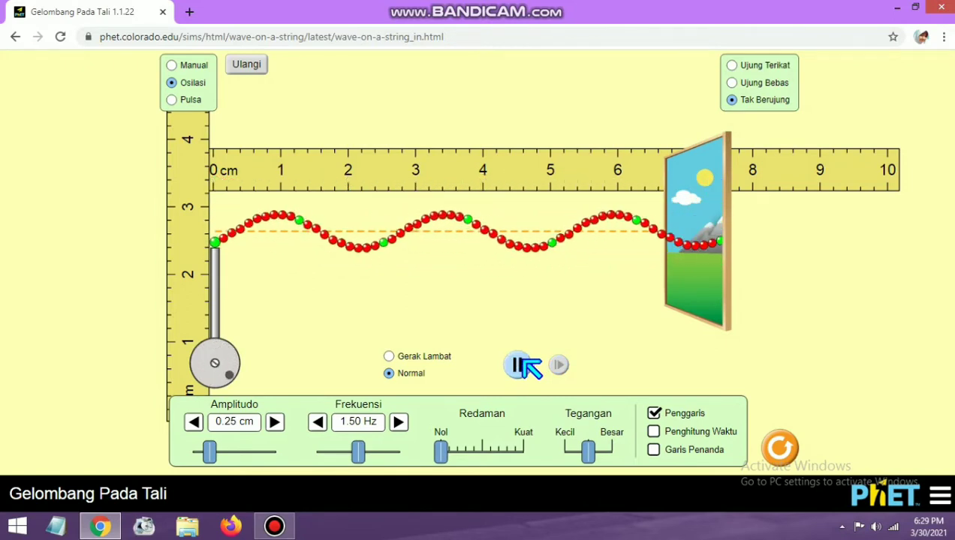
pyautogui.click(517, 363)
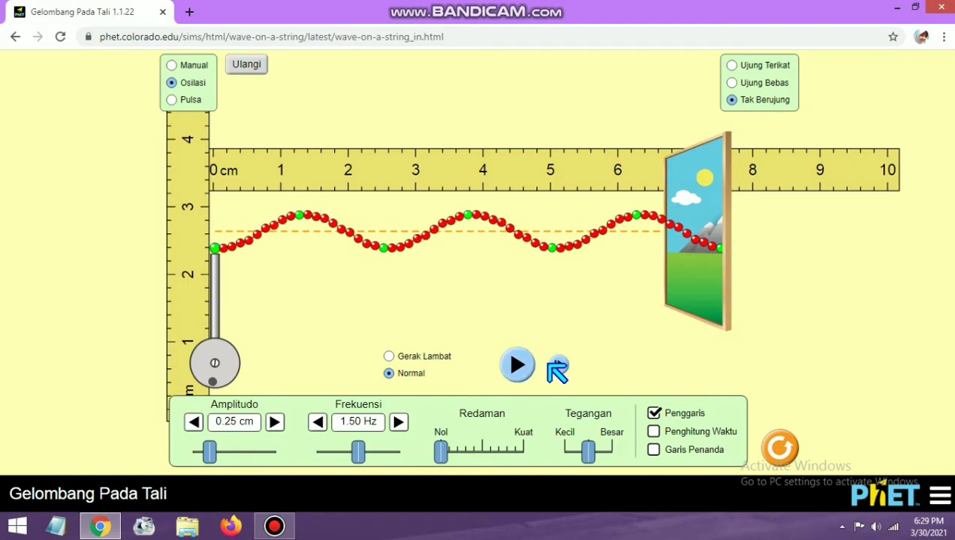
# Advance the paused 0.25 cm wave frame by frame to examine its shape against the rulers
pyautogui.click(557, 363)
pyautogui.click(557, 363)
pyautogui.click(557, 364)
pyautogui.click(557, 363)
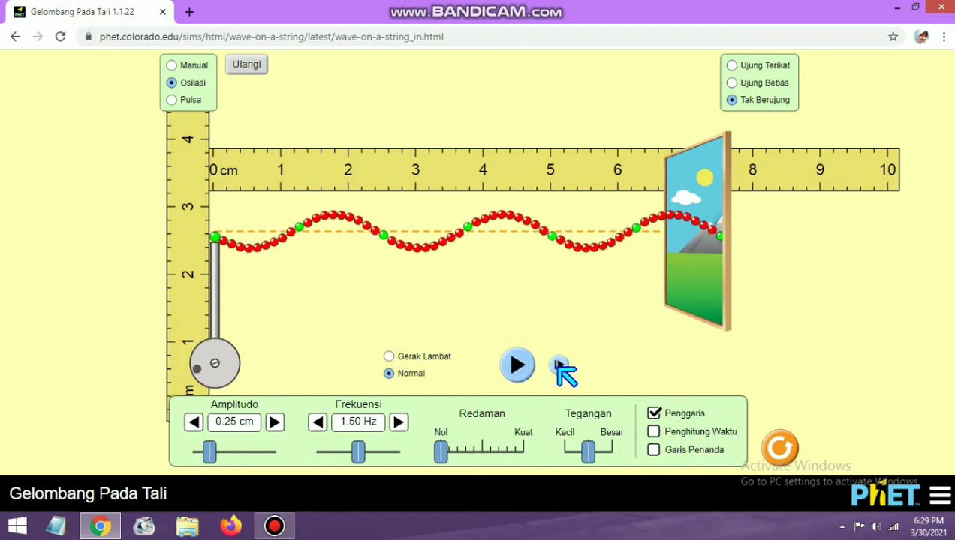
pyautogui.click(557, 363)
pyautogui.click(557, 363)
pyautogui.click(557, 363)
pyautogui.click(558, 364)
pyautogui.click(557, 365)
pyautogui.click(558, 365)
pyautogui.click(557, 365)
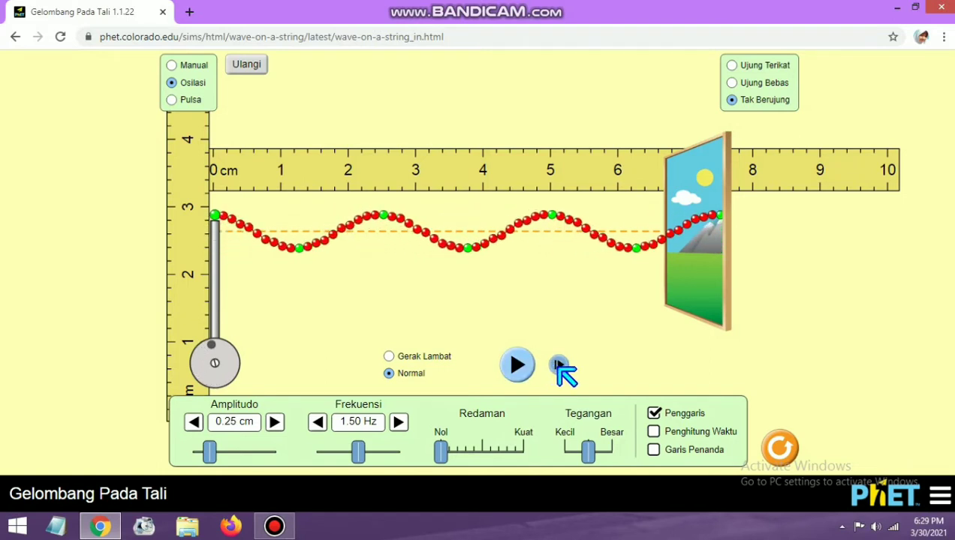
pyautogui.click(558, 364)
pyautogui.click(558, 365)
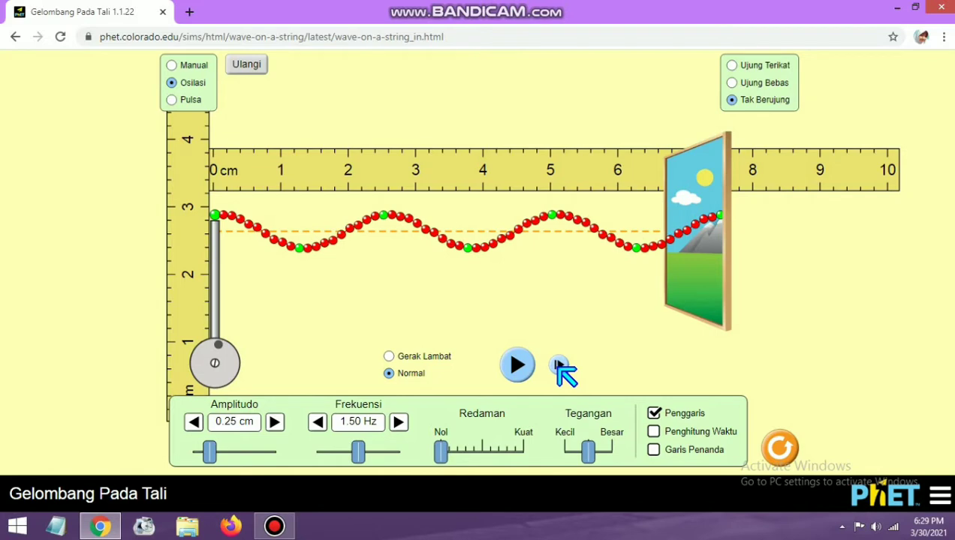
pyautogui.click(557, 364)
pyautogui.click(558, 364)
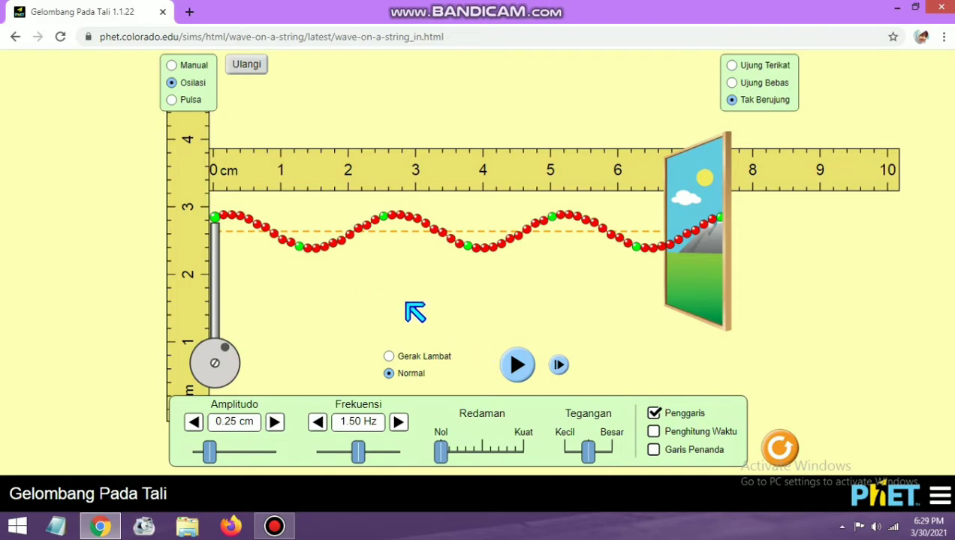
# Pause the 0.25 cm wave in Gerak Lambat and align the horizontal ruler's zero with a wave crossing on the equilibrium line
pyautogui.click(525, 366)
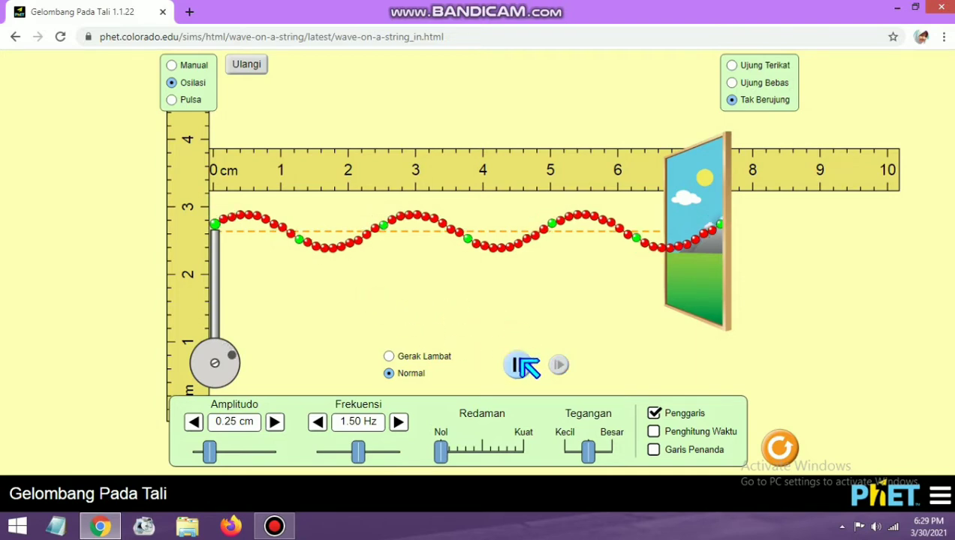
pyautogui.click(526, 366)
pyautogui.click(402, 356)
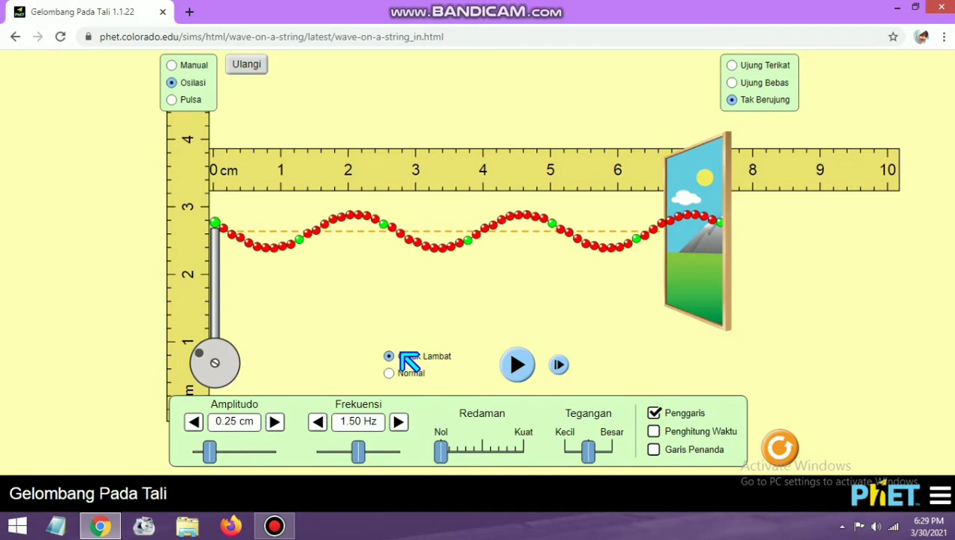
pyautogui.click(517, 364)
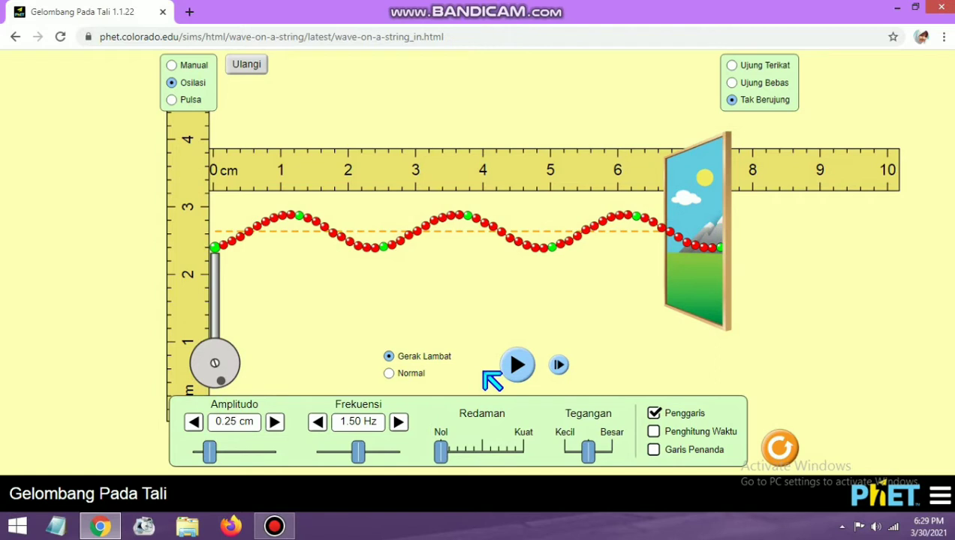
pyautogui.click(523, 366)
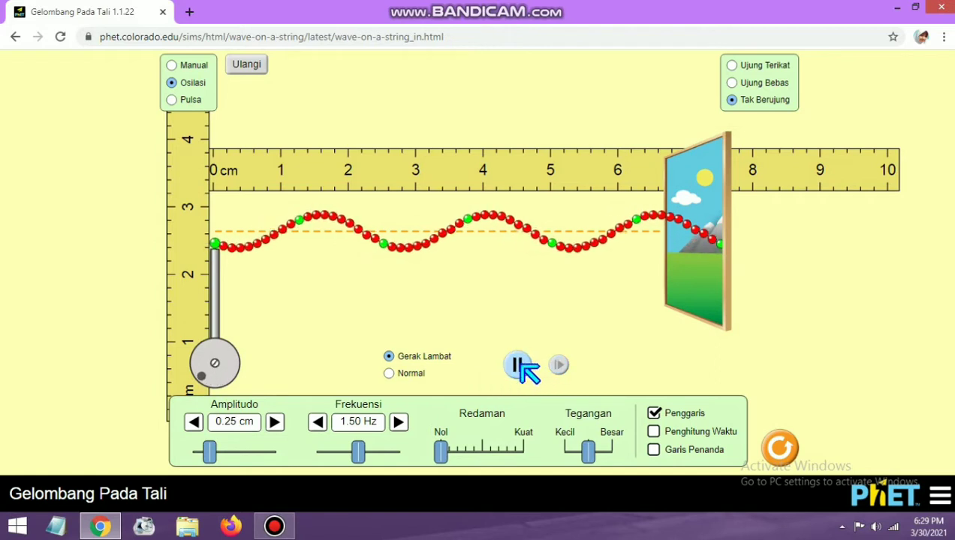
pyautogui.click(523, 366)
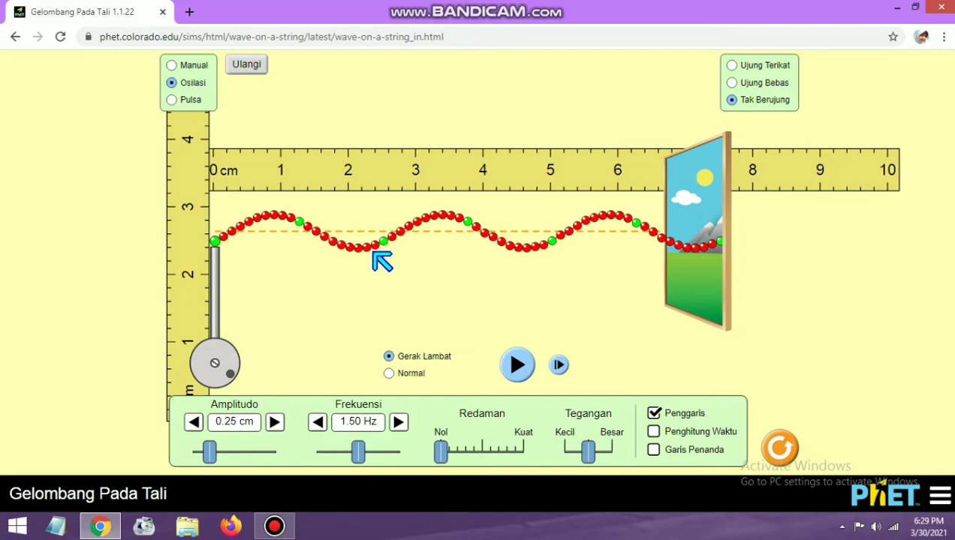
pyautogui.moveTo(325, 176); pyautogui.dragTo(357, 222)
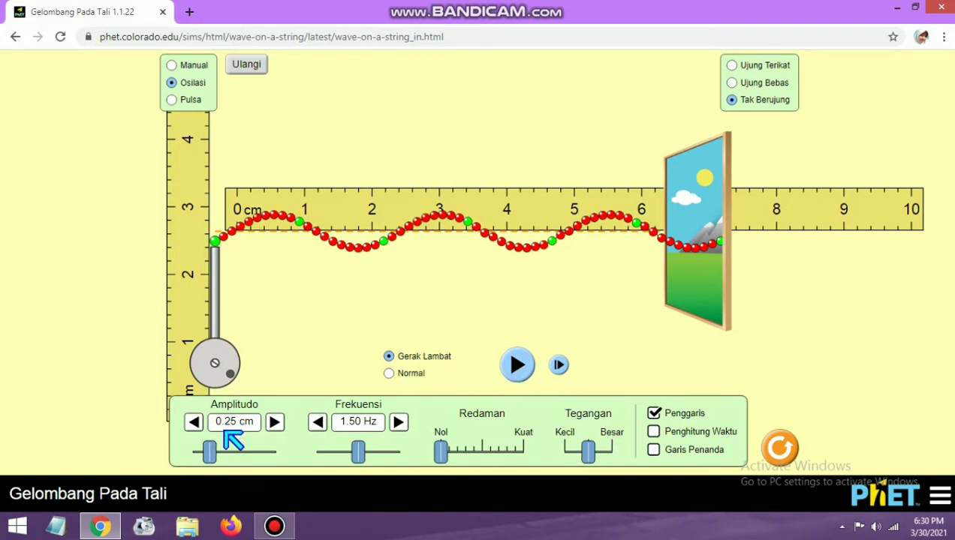
# Set the amplitude to 0.50 cm and restart the wave from a flat string
pyautogui.moveTo(212, 451); pyautogui.dragTo(225, 452)
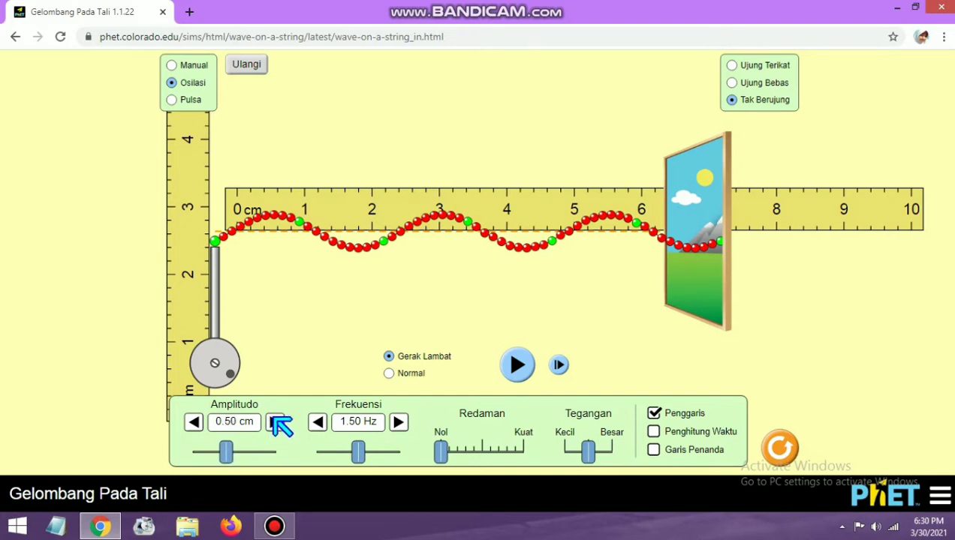
pyautogui.click(254, 63)
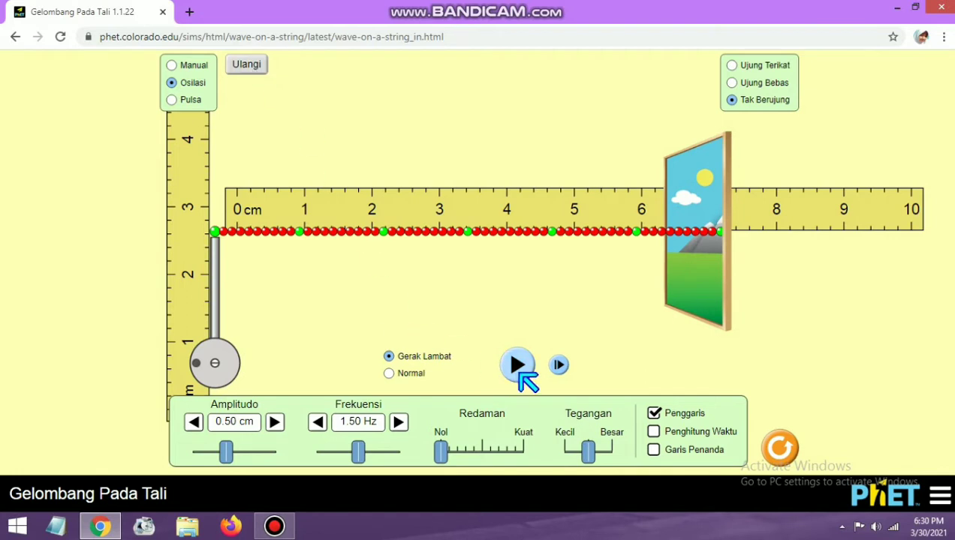
pyautogui.click(520, 373)
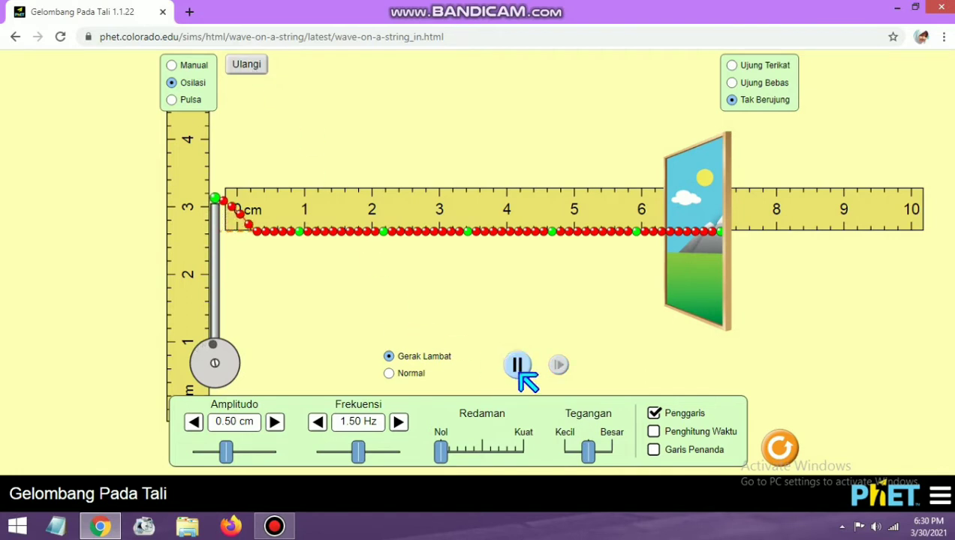
# Fill the string at Normal speed, pause the 0.50 cm wave in Gerak Lambat, and realign the horizontal ruler's zero with its first equilibrium crossing
pyautogui.click(419, 373)
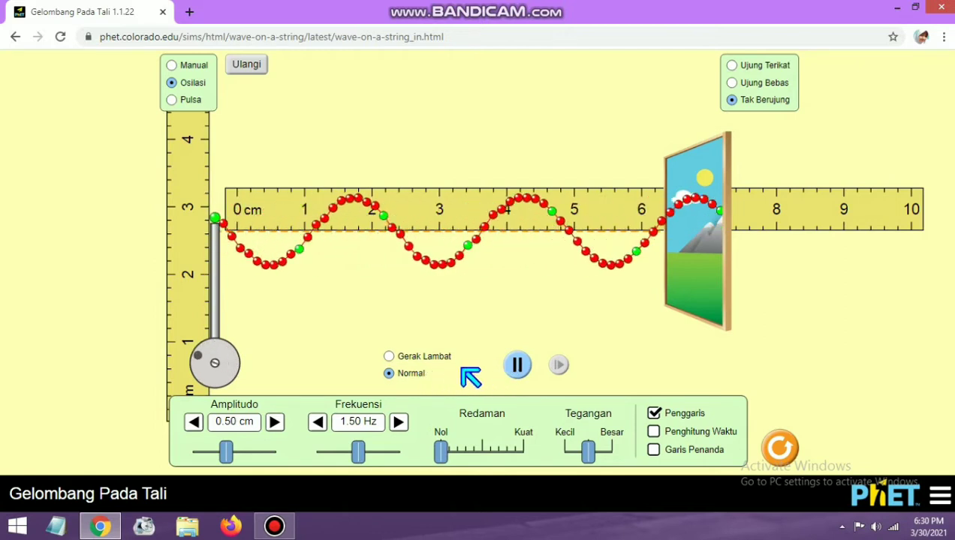
pyautogui.click(411, 358)
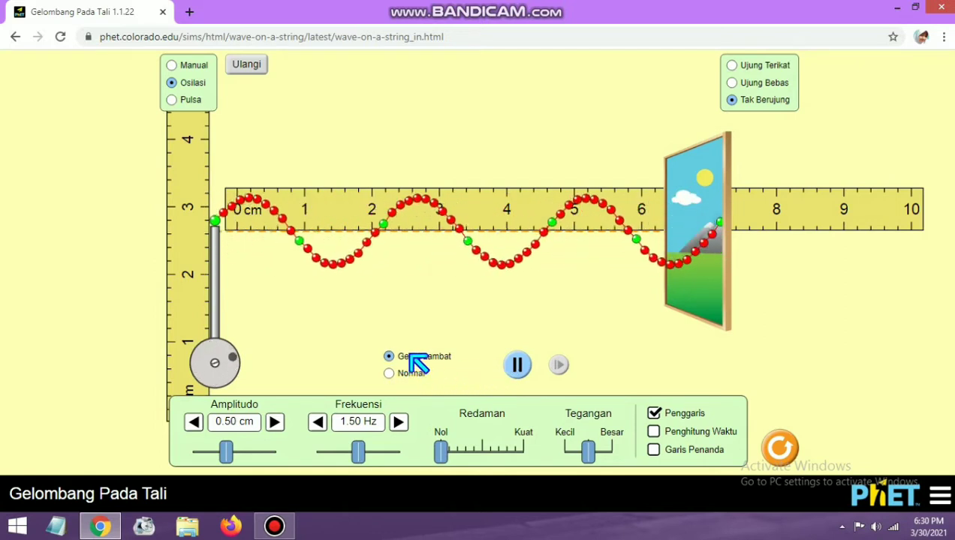
pyautogui.click(518, 367)
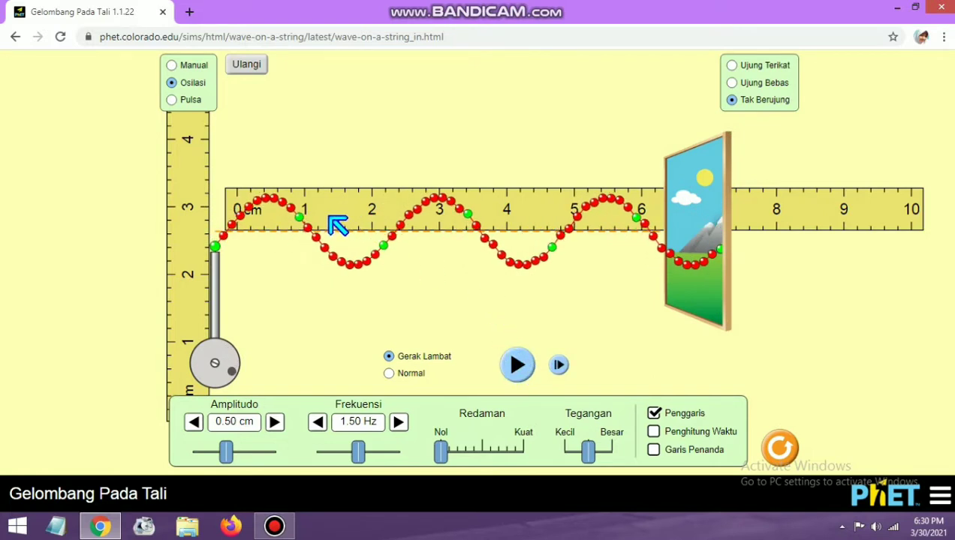
pyautogui.moveTo(329, 218); pyautogui.dragTo(317, 220)
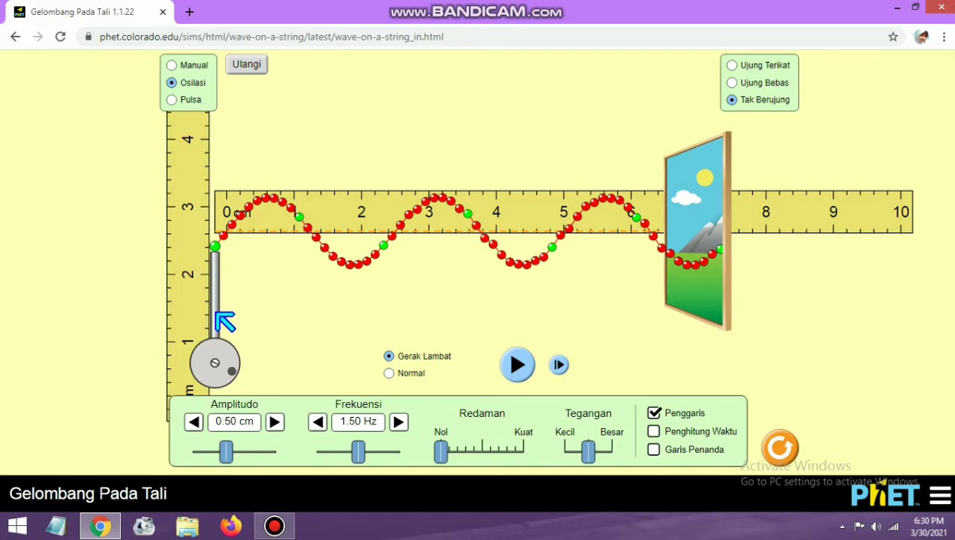
# Set the amplitude to 0.75 cm and restart the wave from a flat string
pyautogui.moveTo(226, 455); pyautogui.dragTo(242, 457)
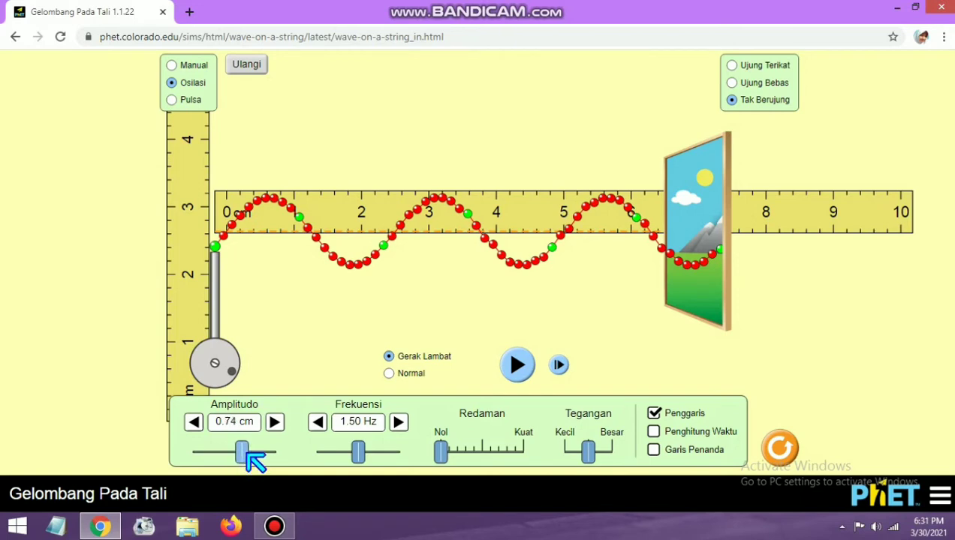
pyautogui.click(274, 423)
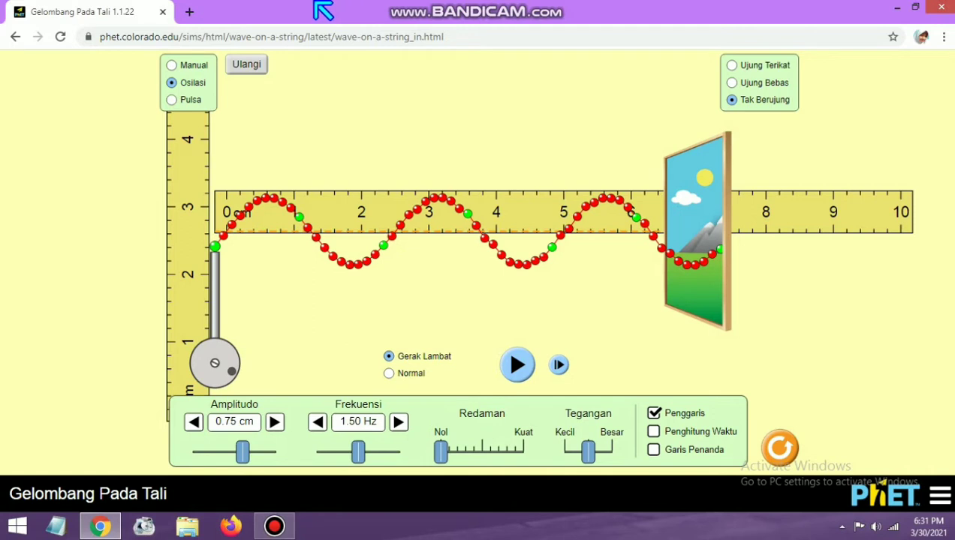
pyautogui.click(255, 64)
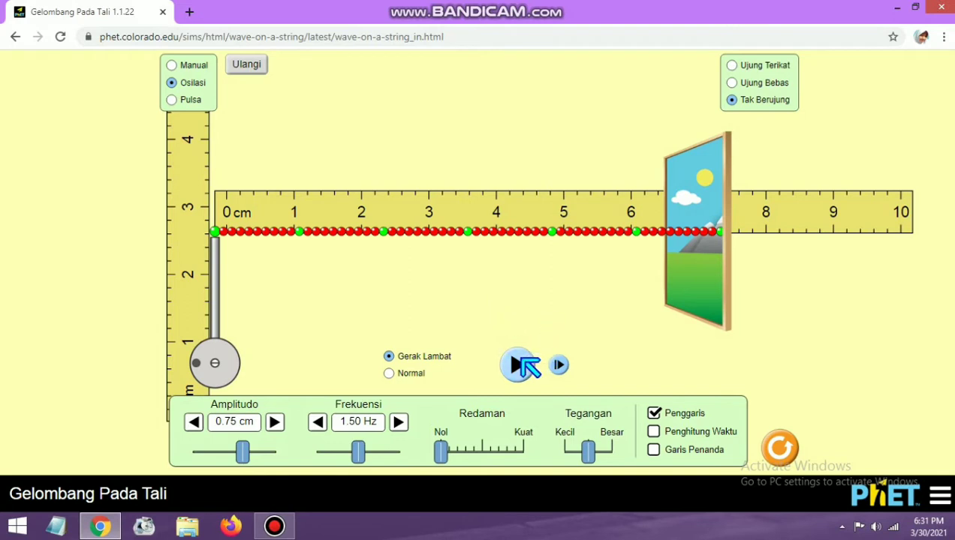
pyautogui.click(526, 365)
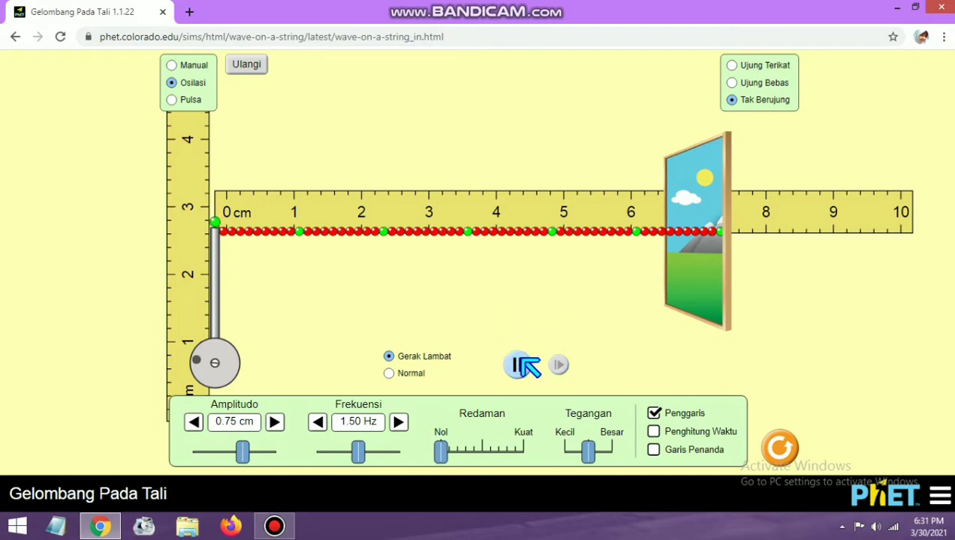
# Run the 0.75 cm wave at Normal speed, pause it in Gerak Lambat, and shift the horizontal ruler's zero to its first equilibrium crossing
pyautogui.click(417, 374)
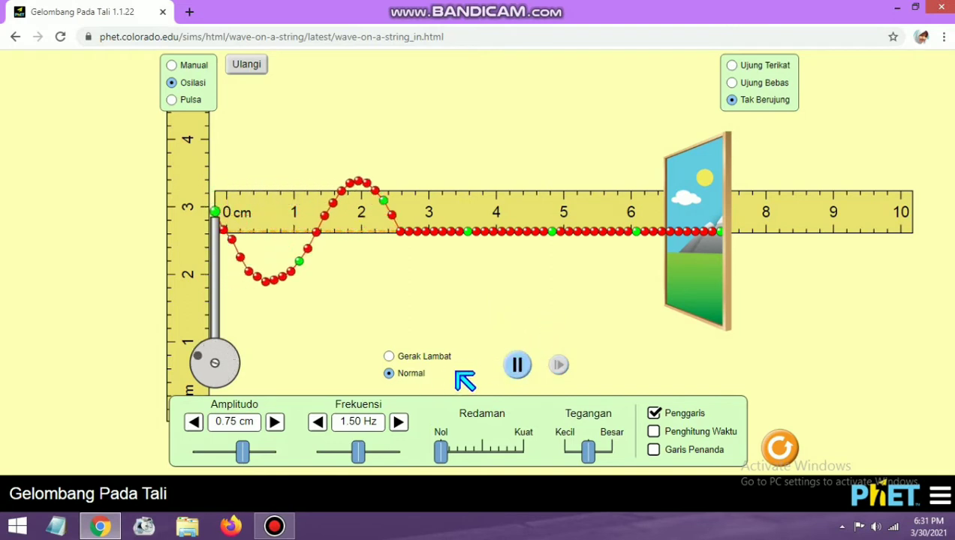
pyautogui.click(518, 367)
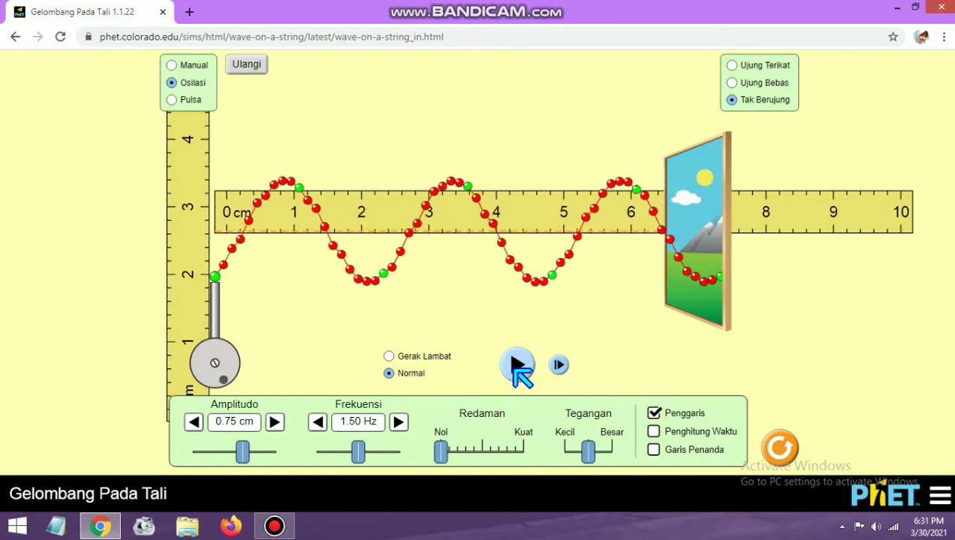
pyautogui.click(422, 357)
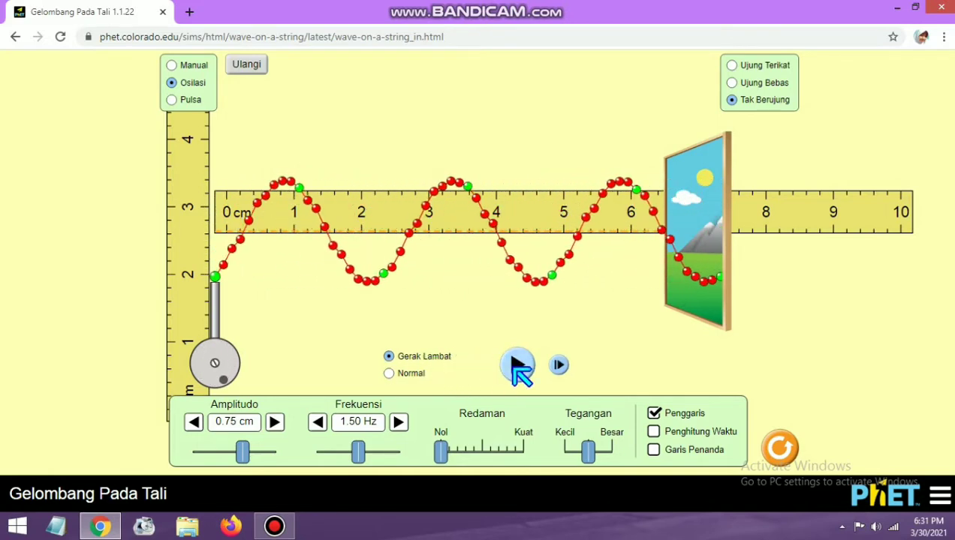
pyautogui.click(518, 367)
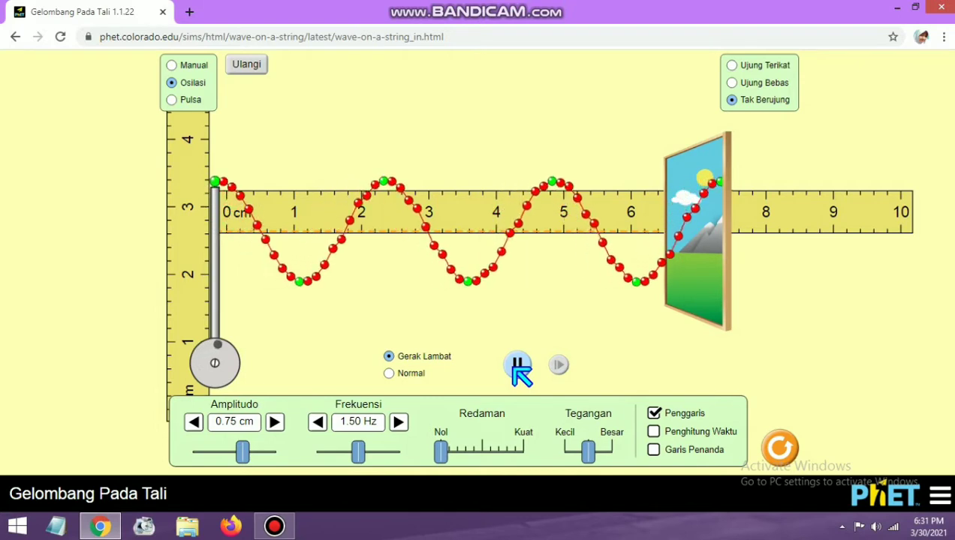
pyautogui.click(518, 367)
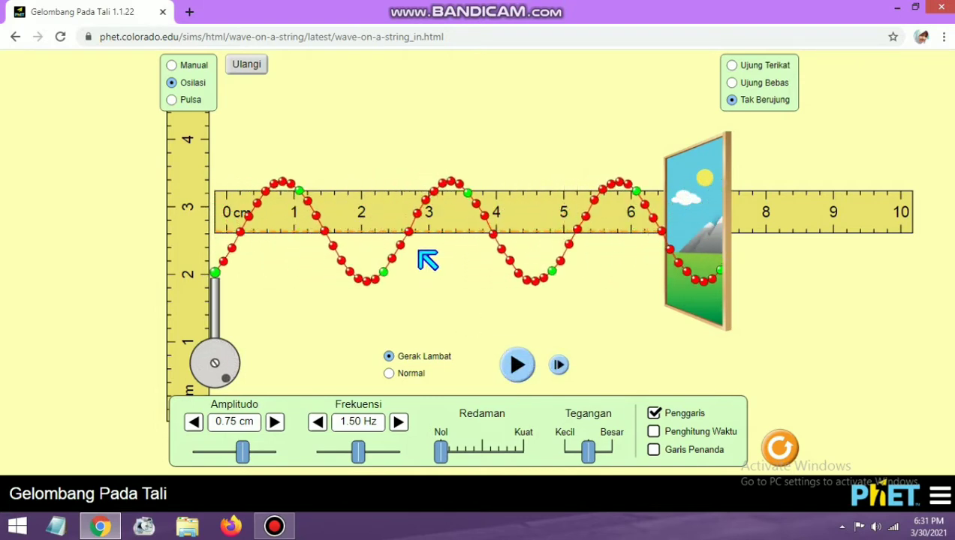
pyautogui.moveTo(370, 223); pyautogui.dragTo(385, 222)
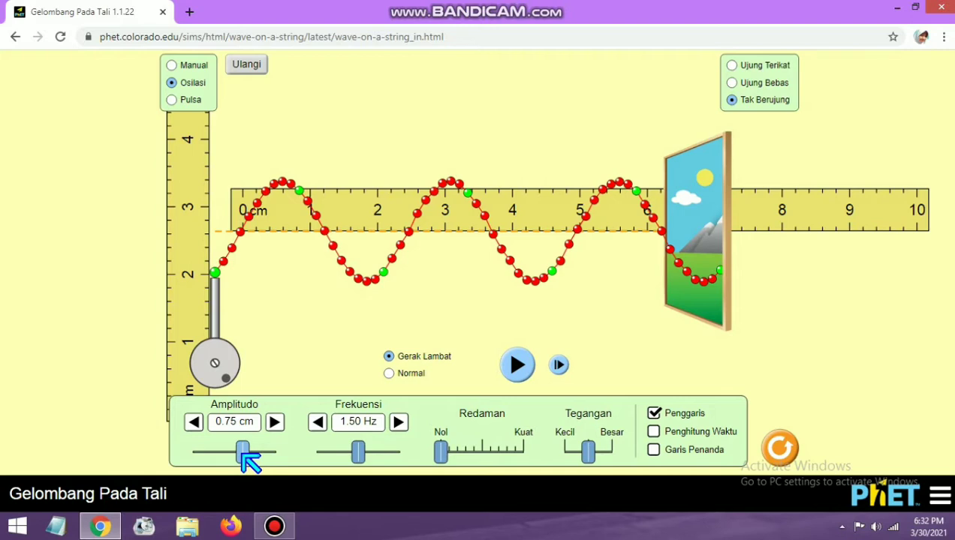
# Set the amplitude to 1.00 cm and restart the wave from a flat string
pyautogui.moveTo(242, 454); pyautogui.dragTo(266, 467)
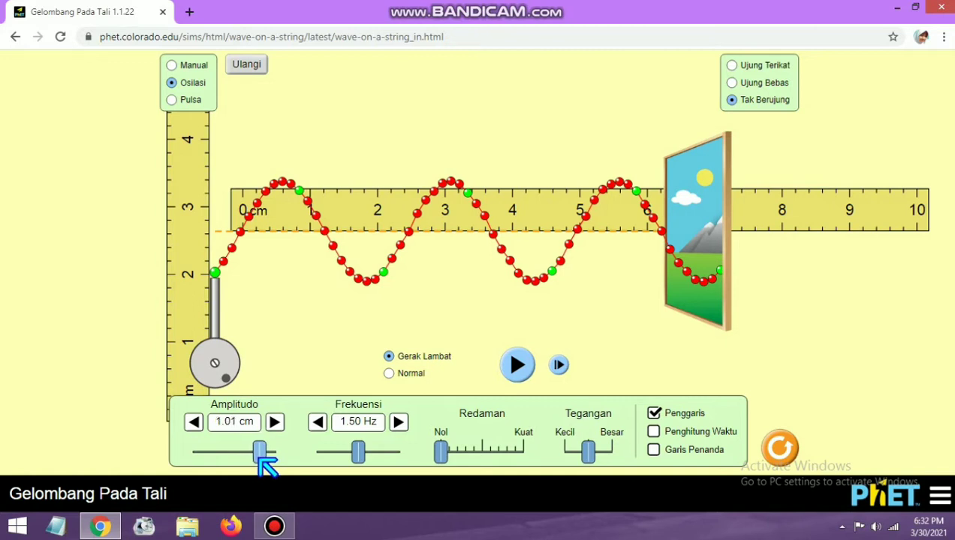
pyautogui.click(192, 422)
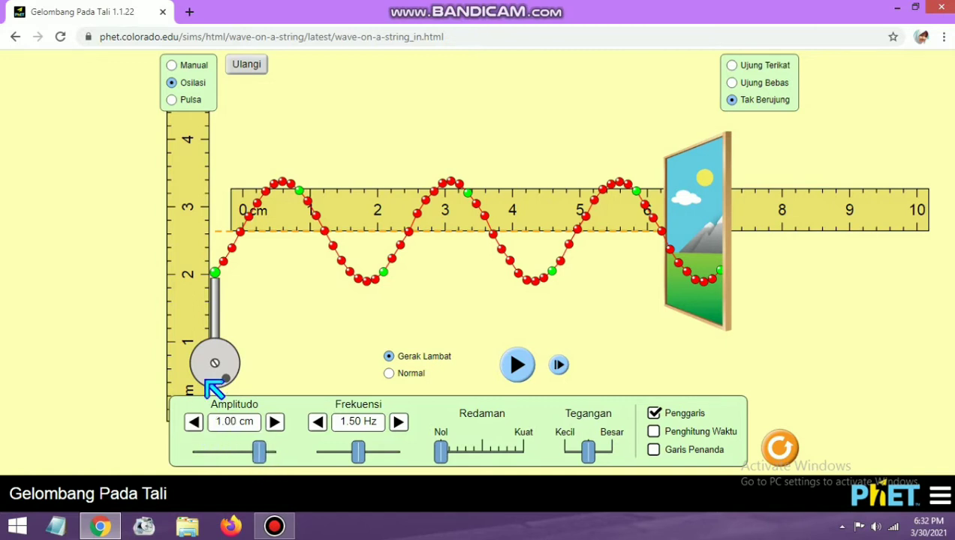
pyautogui.click(255, 64)
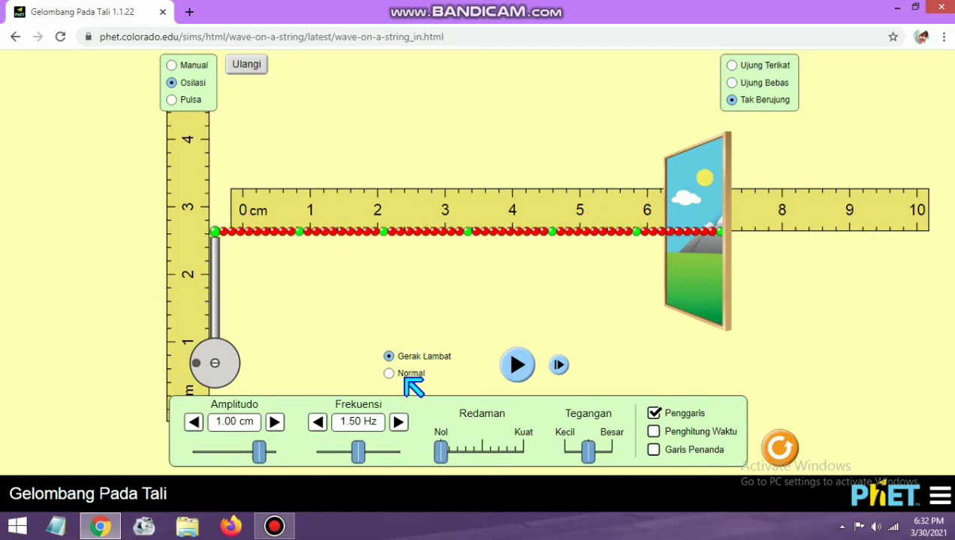
# Run the 1.00 cm wave at Normal speed, pause it once it fills the string, and align the horizontal ruler's zero with its first equilibrium crossing
pyautogui.click(405, 374)
pyautogui.click(518, 366)
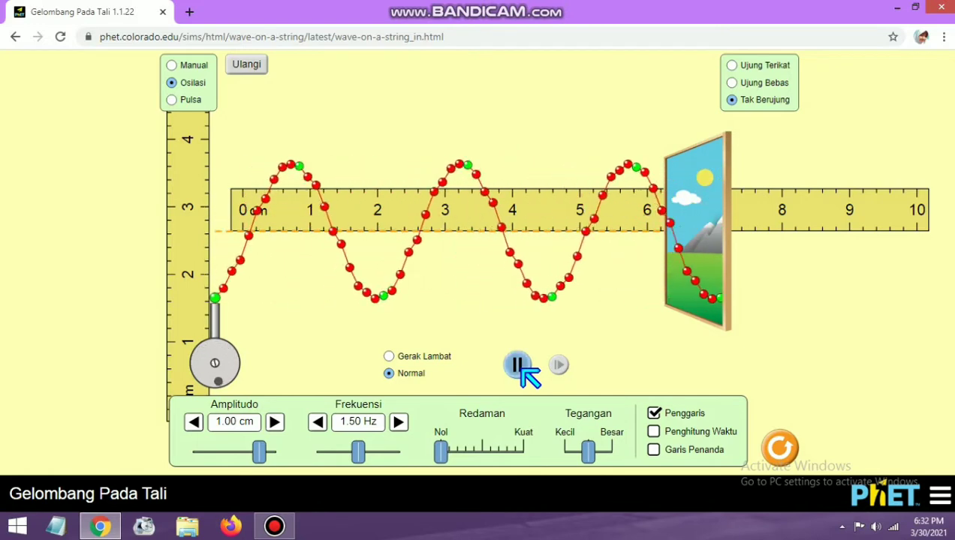
pyautogui.click(519, 367)
pyautogui.click(520, 366)
pyautogui.click(520, 367)
pyautogui.click(519, 366)
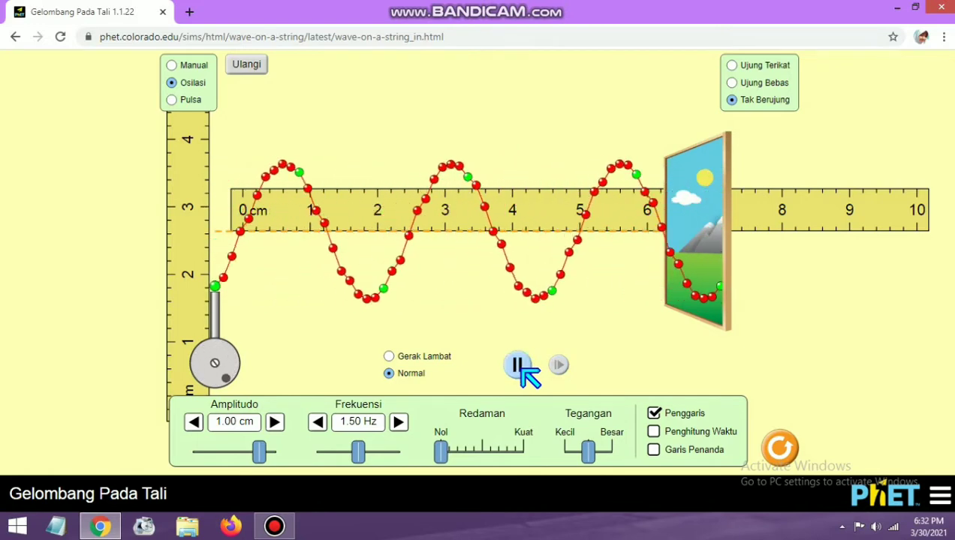
pyautogui.click(520, 366)
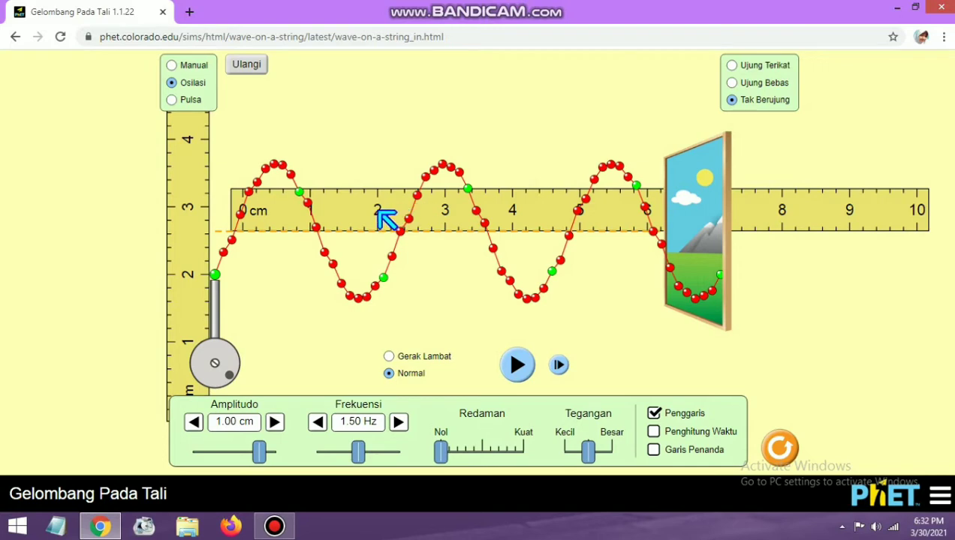
pyautogui.moveTo(377, 211); pyautogui.dragTo(371, 212)
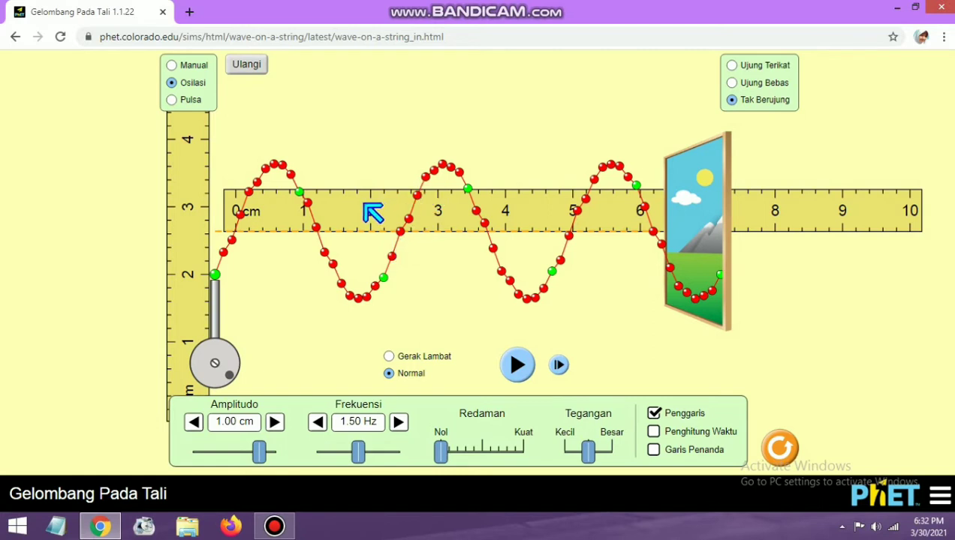
pyautogui.moveTo(373, 214); pyautogui.dragTo(372, 214)
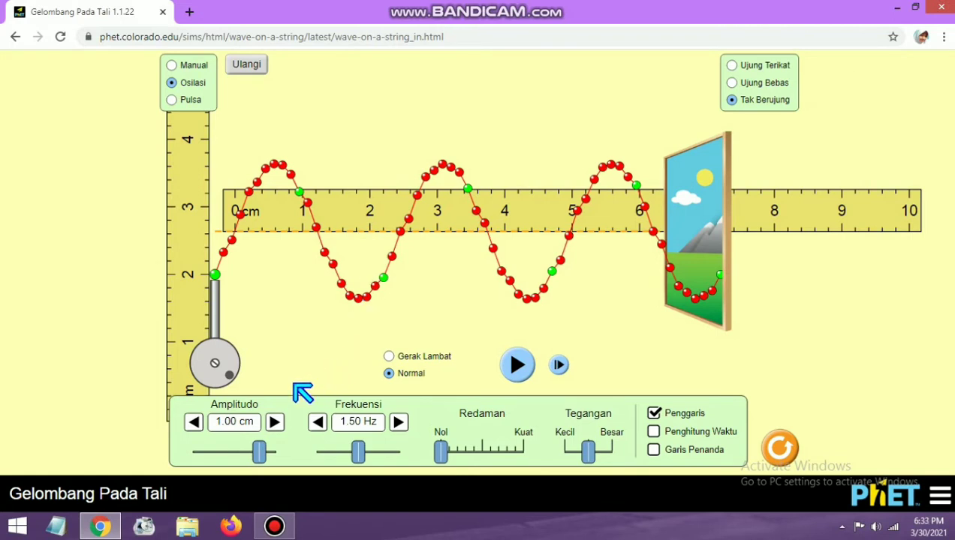
# Set the amplitude to 1.25 cm and run the wave from a flat string at Normal speed
pyautogui.moveTo(259, 451); pyautogui.dragTo(285, 451)
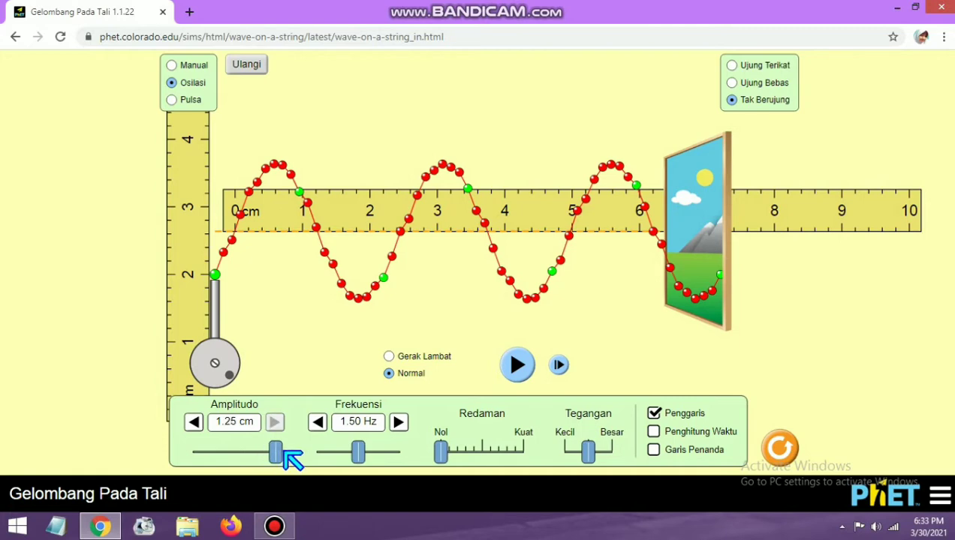
pyautogui.click(252, 67)
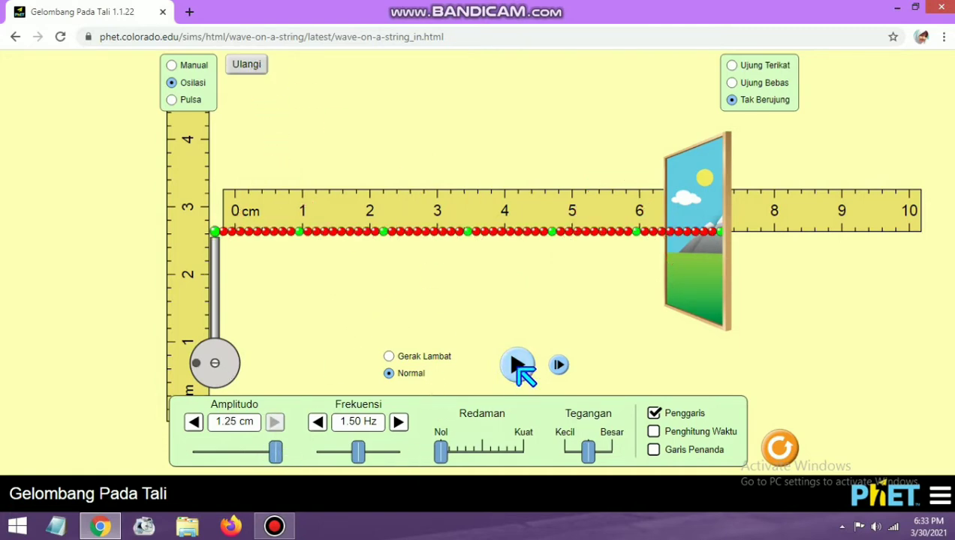
pyautogui.click(518, 365)
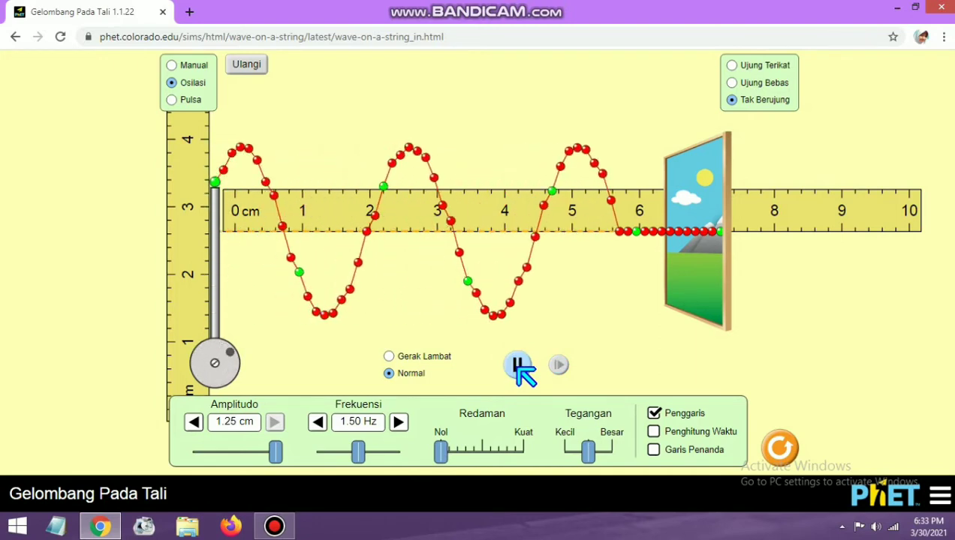
# Pause the 1.25 cm wave with a rising crossing near the oscillator and shift the horizontal ruler's zero to that equilibrium crossing
pyautogui.click(527, 371)
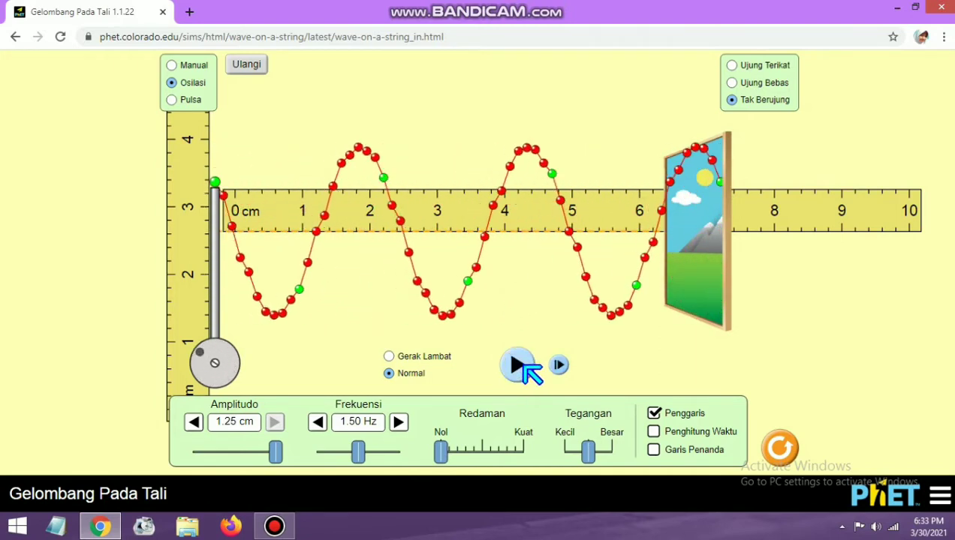
pyautogui.click(526, 367)
pyautogui.click(526, 367)
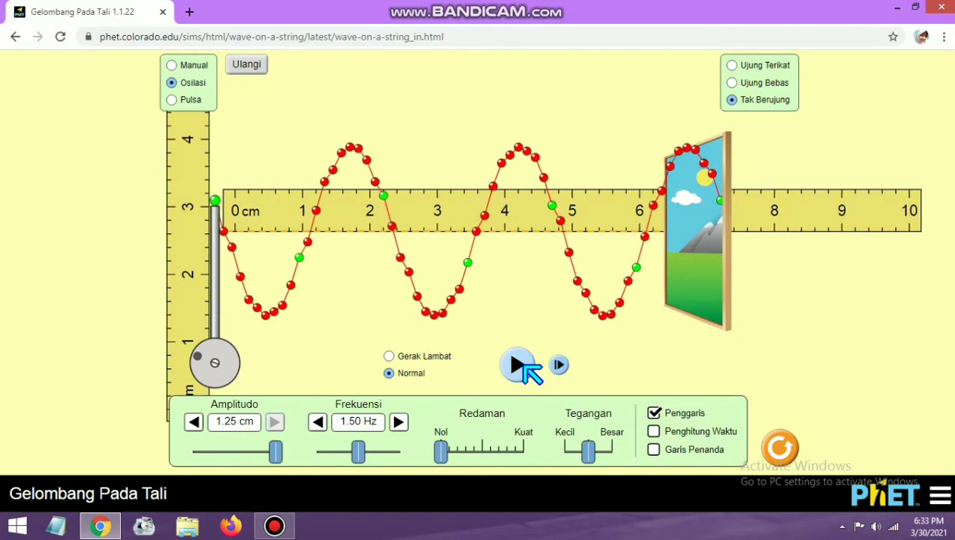
pyautogui.click(526, 367)
pyautogui.click(526, 368)
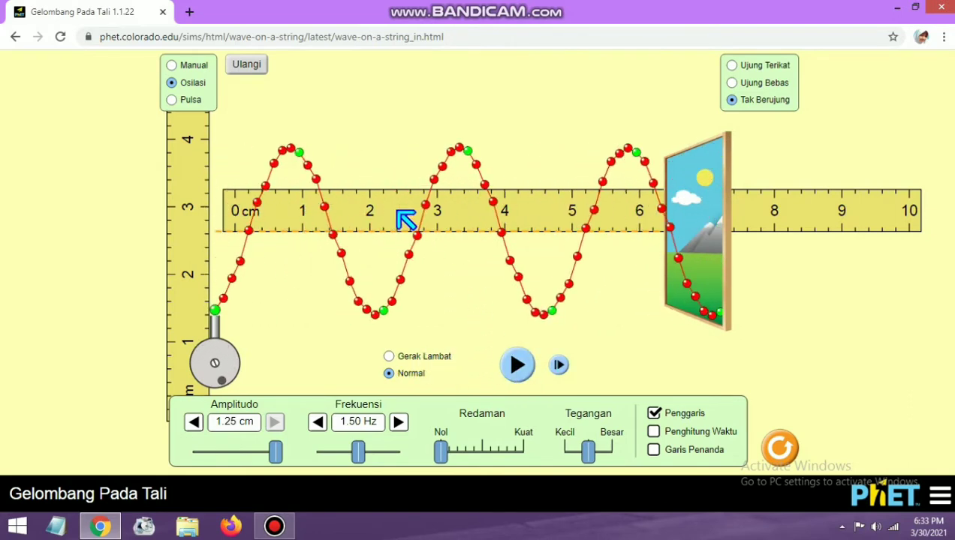
pyautogui.moveTo(401, 218); pyautogui.dragTo(418, 220)
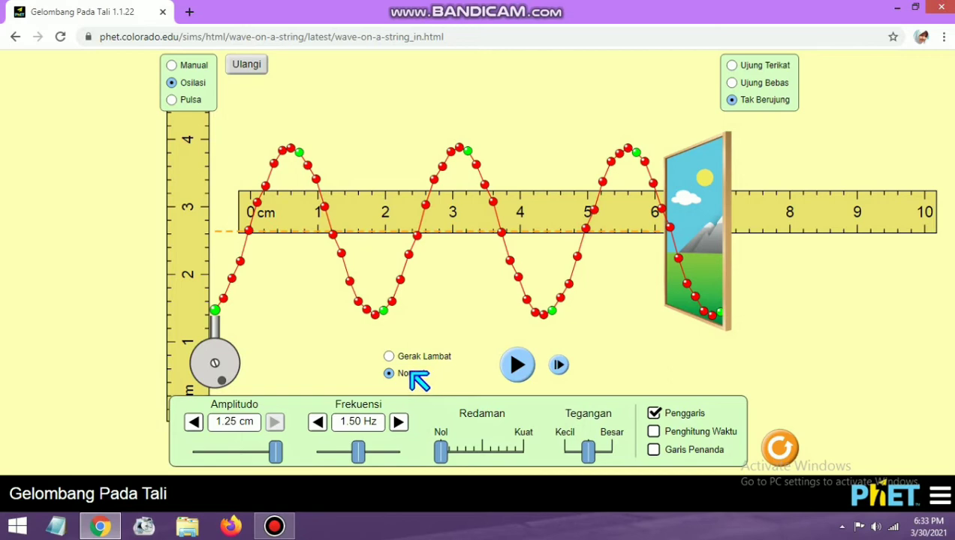
# Play the 1.25 cm wave in Gerak Lambat to watch its motion and pause it again
pyautogui.click(518, 365)
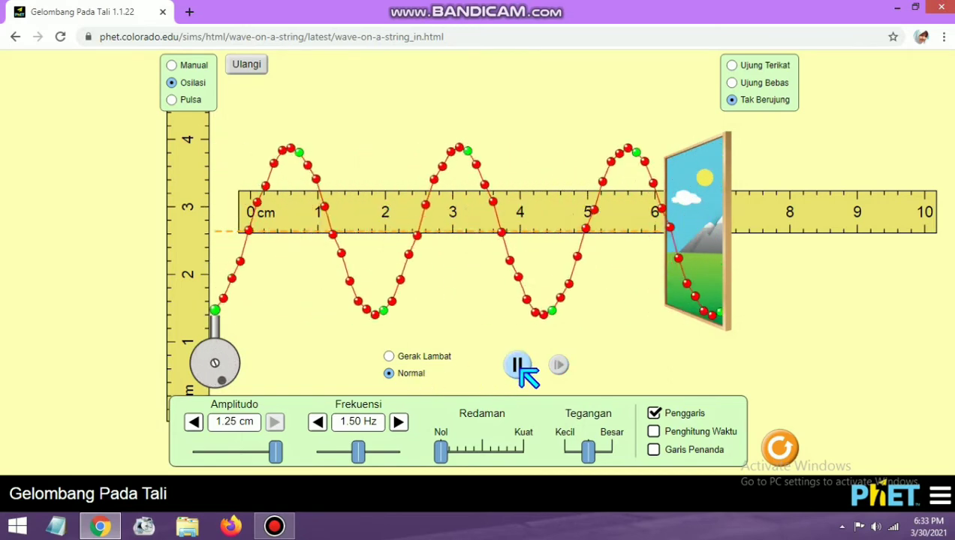
pyautogui.click(439, 356)
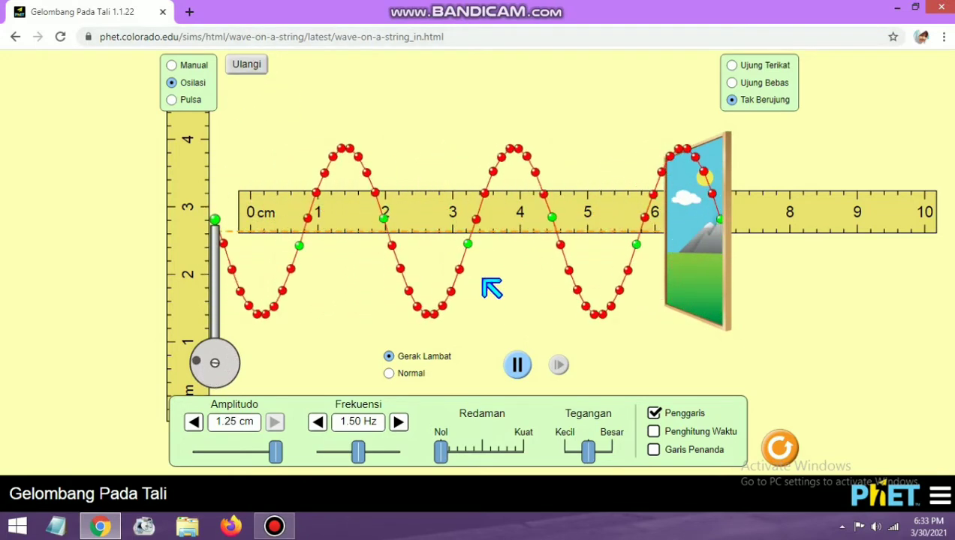
pyautogui.click(522, 363)
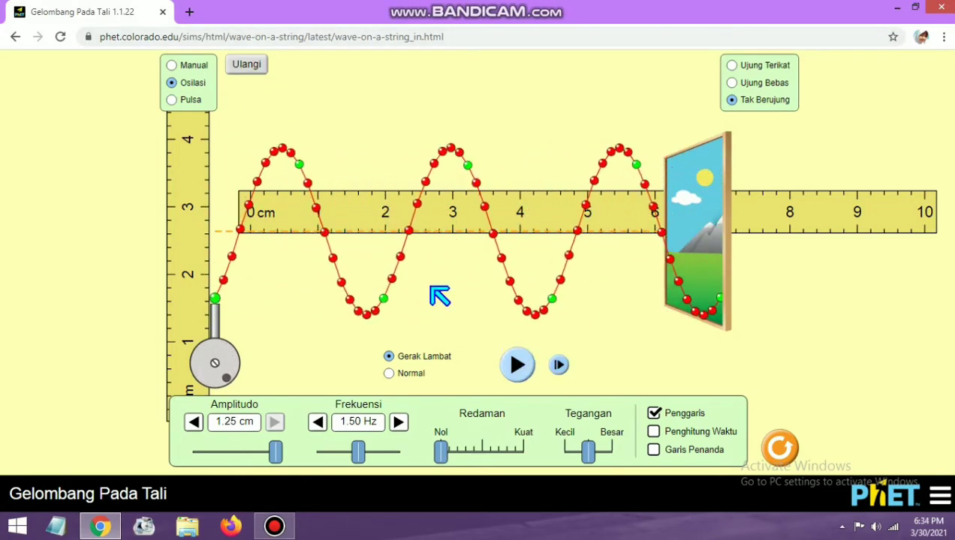
# Reset to a flat string with the amplitude at 1.00 cm and the frequency at 0.50 Hz
pyautogui.click(259, 65)
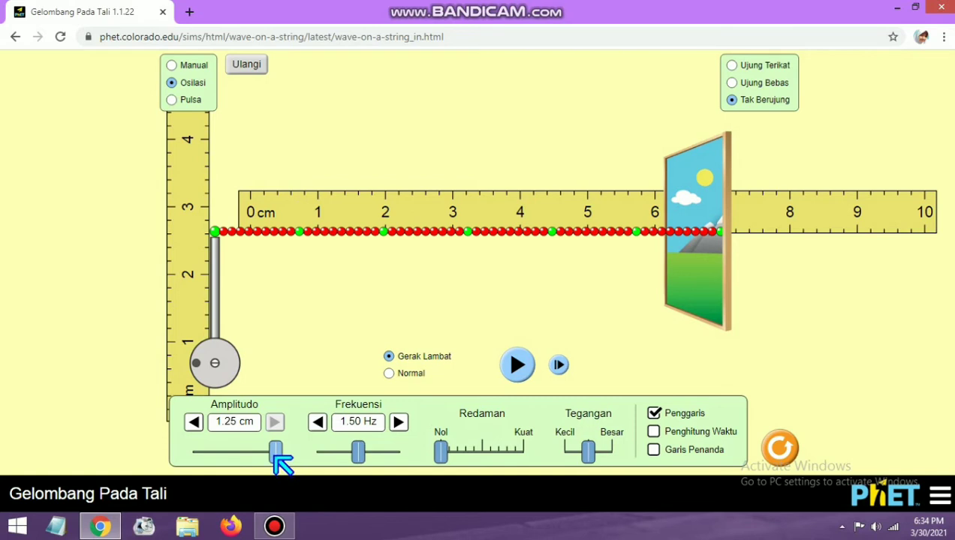
pyautogui.moveTo(282, 464); pyautogui.dragTo(276, 464)
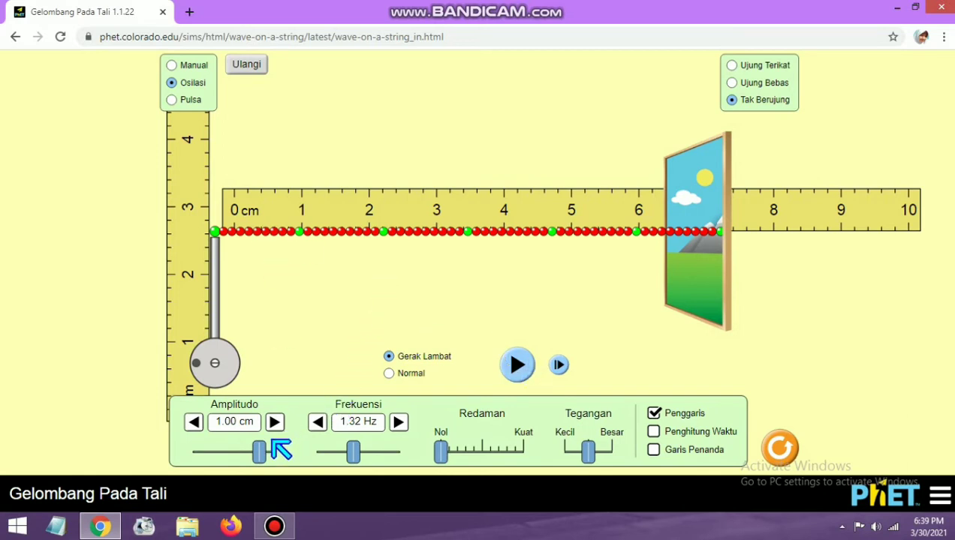
pyautogui.moveTo(351, 453); pyautogui.dragTo(330, 454)
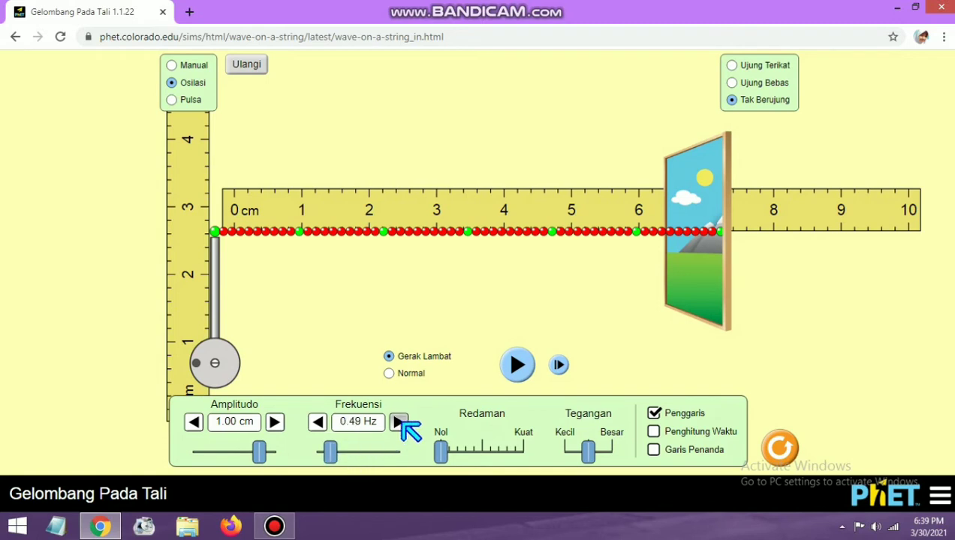
# Fill the string with the 0.50 Hz wave at Normal speed and pause it in Gerak Lambat with its first equilibrium crossing near the ruler's zero
pyautogui.click(526, 372)
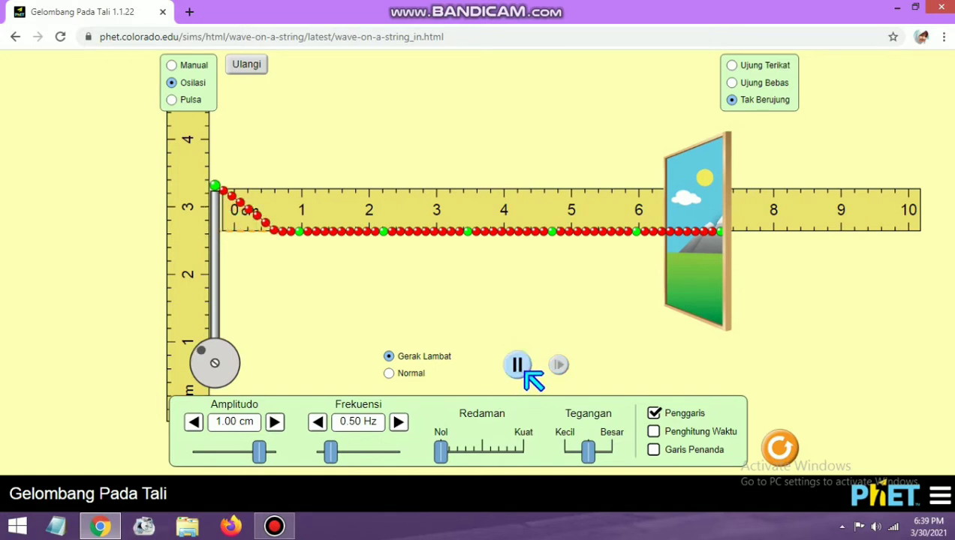
pyautogui.click(420, 374)
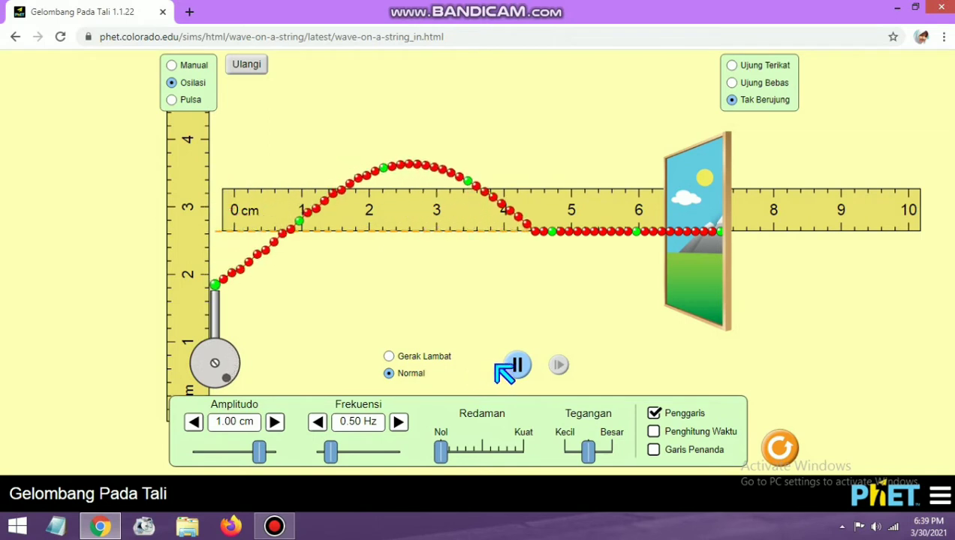
pyautogui.click(516, 367)
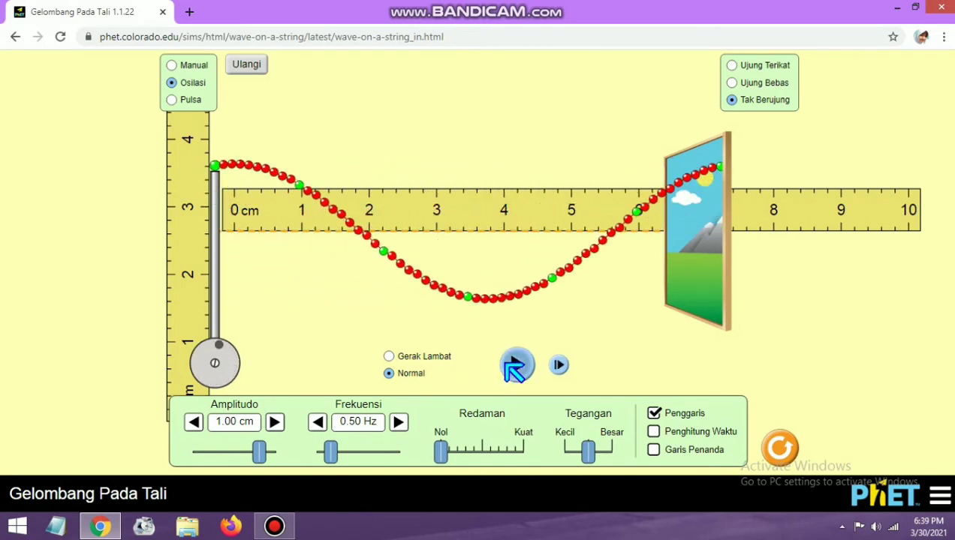
pyautogui.click(517, 367)
pyautogui.click(515, 367)
pyautogui.click(515, 368)
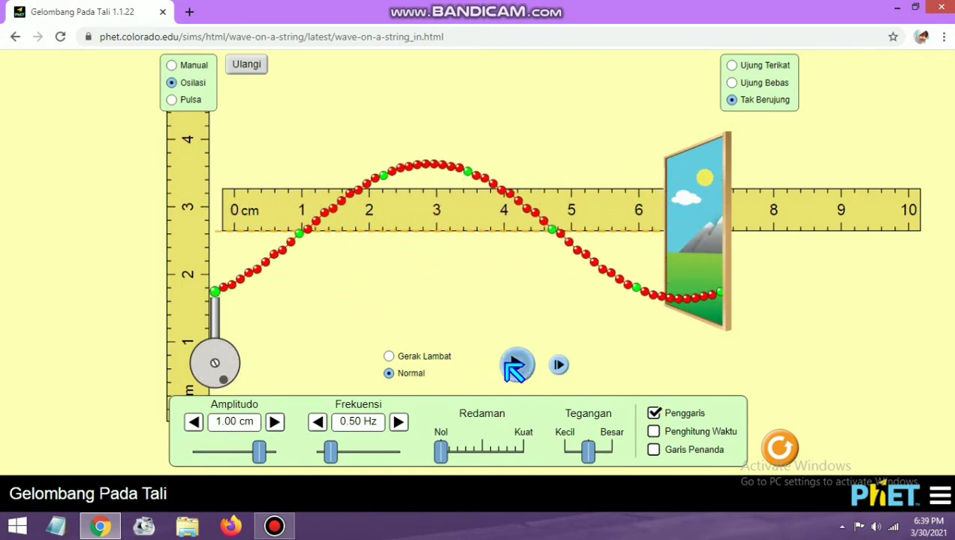
pyautogui.click(515, 368)
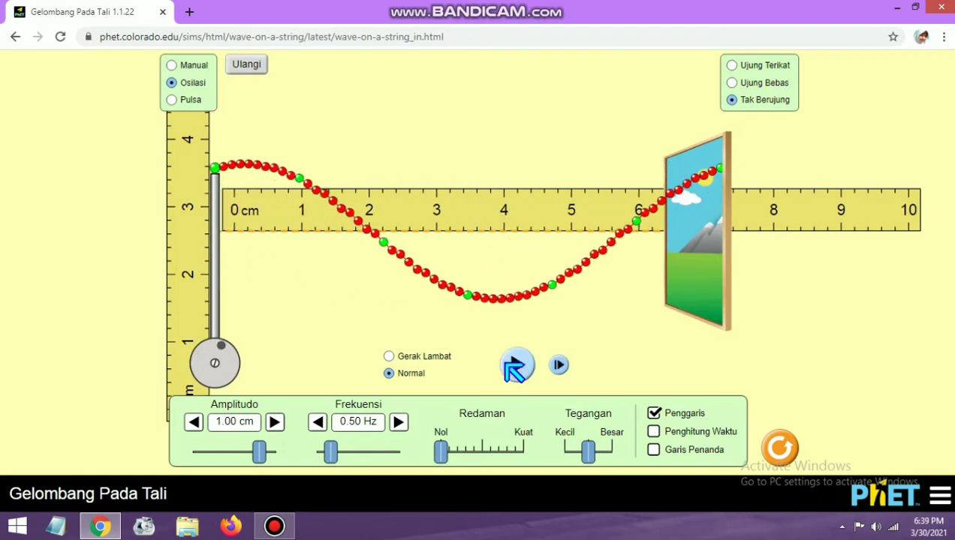
pyautogui.click(515, 368)
pyautogui.click(515, 368)
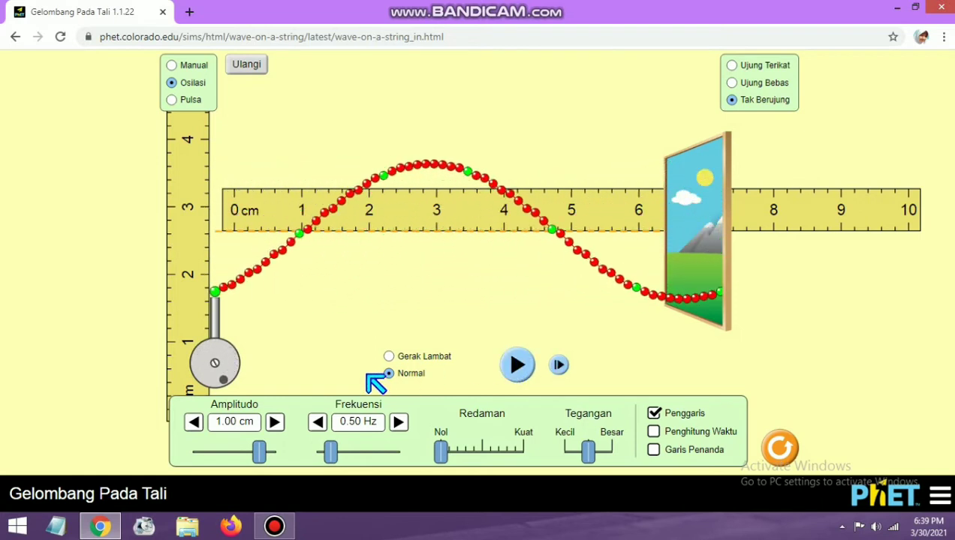
pyautogui.click(530, 368)
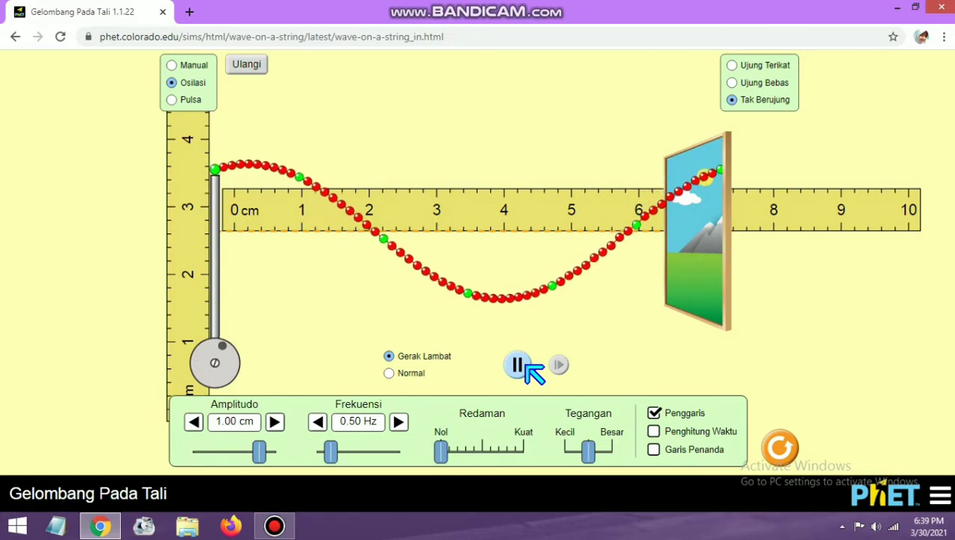
pyautogui.click(525, 365)
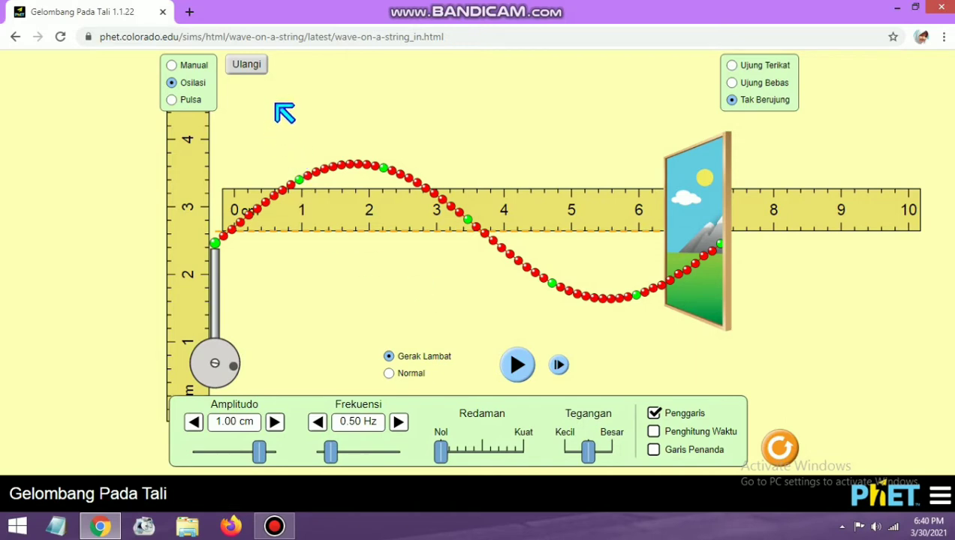
# Reset to a flat string and set the frequency to 0.75 Hz
pyautogui.click(258, 64)
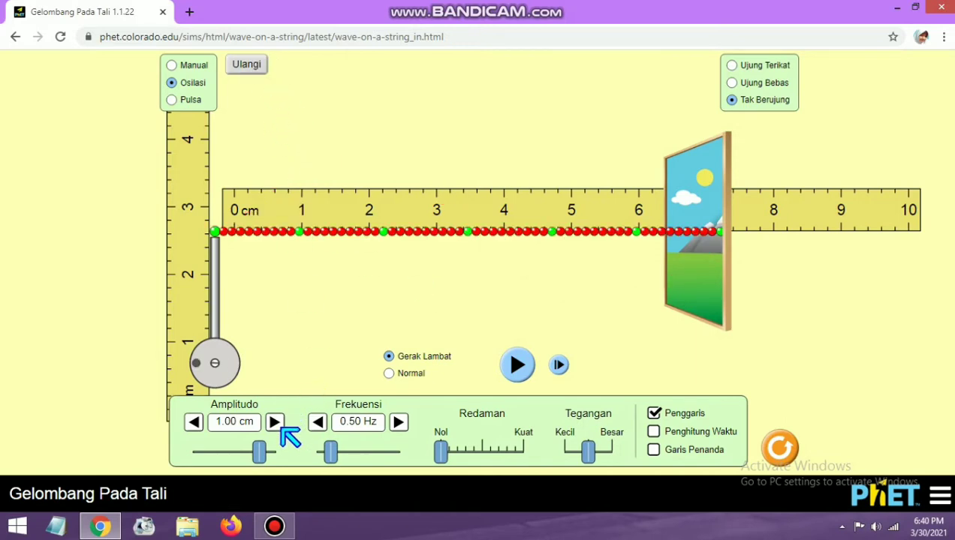
pyautogui.moveTo(326, 449); pyautogui.dragTo(335, 439)
pyautogui.click(319, 424)
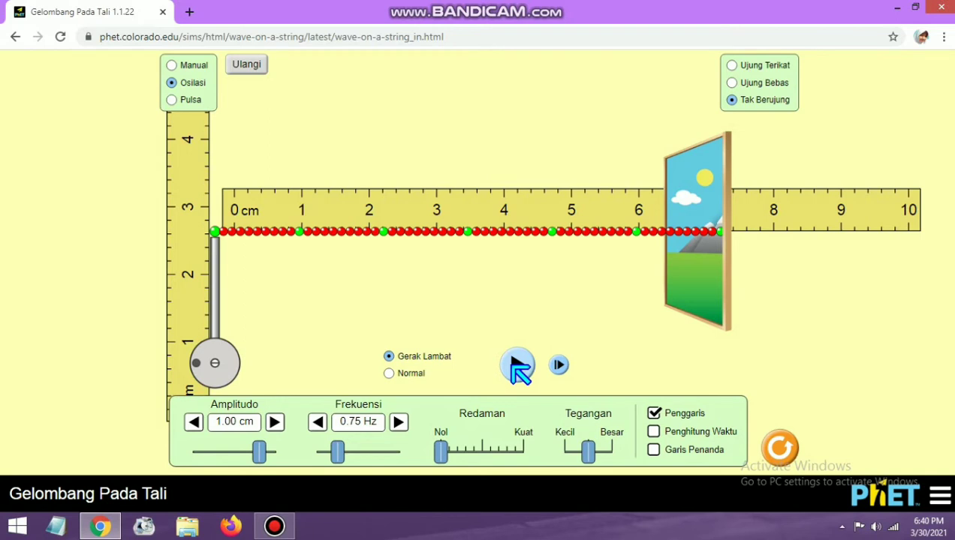
# Run the 0.75 Hz wave in Gerak Lambat, pause it, and align the horizontal ruler's zero with its first equilibrium crossing
pyautogui.click(518, 366)
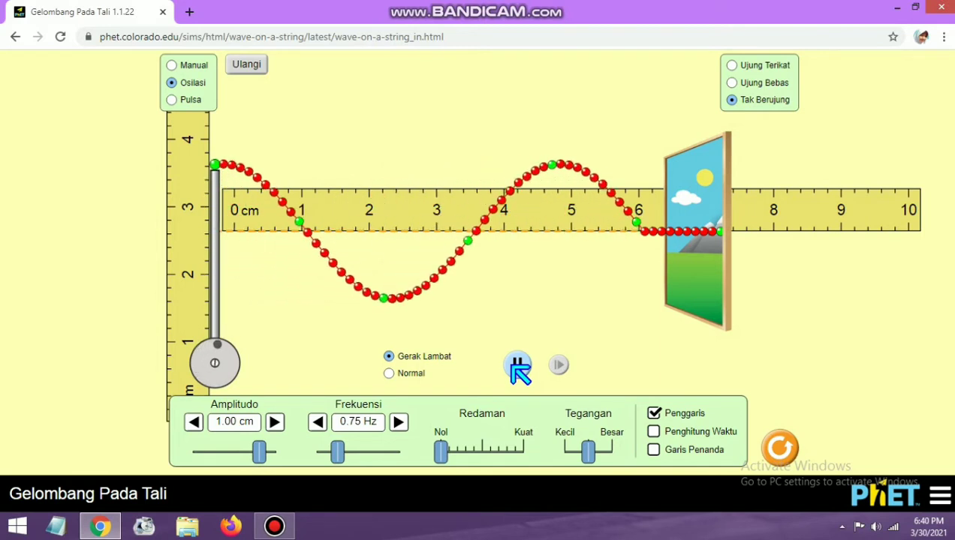
pyautogui.click(515, 364)
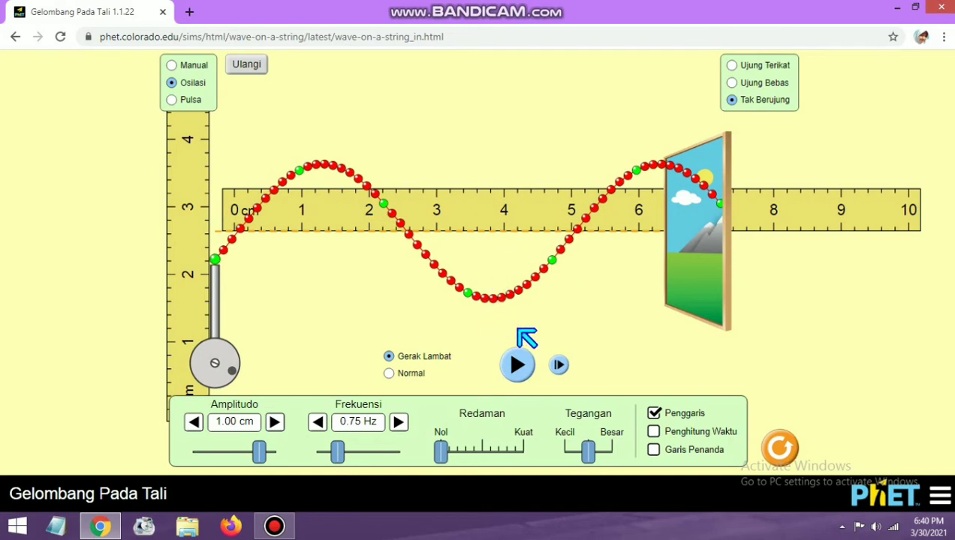
pyautogui.moveTo(496, 215); pyautogui.dragTo(502, 217)
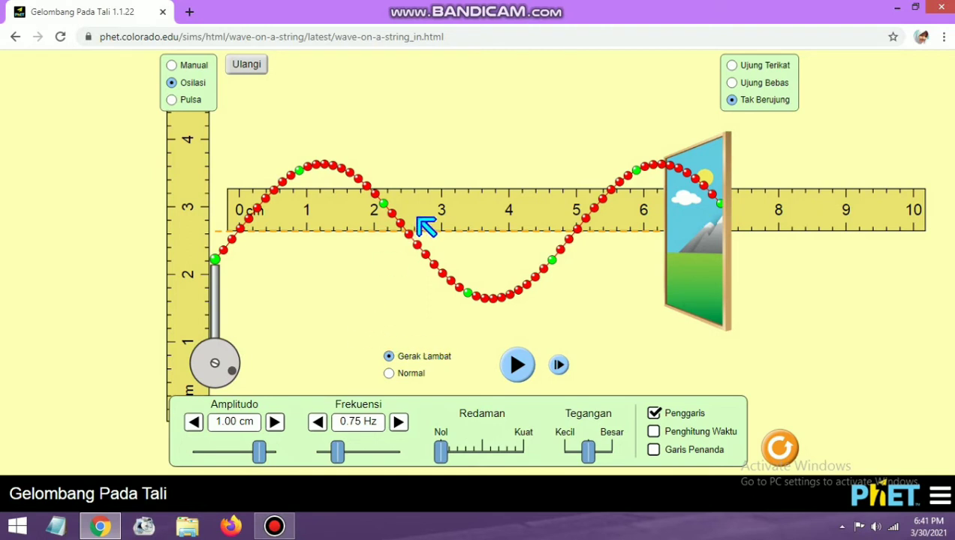
pyautogui.moveTo(480, 217); pyautogui.dragTo(489, 224)
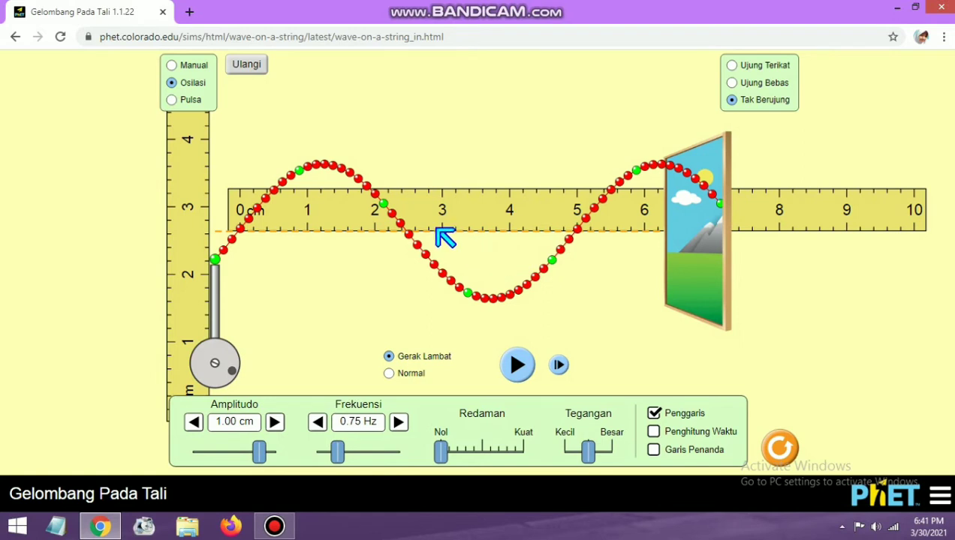
# Reset to a flat string and set the frequency to 1.00 Hz
pyautogui.click(254, 66)
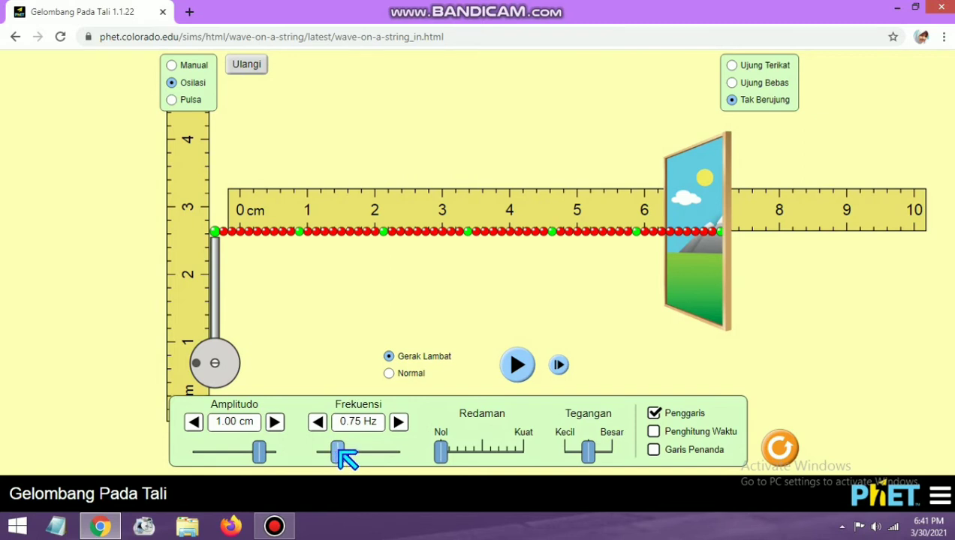
pyautogui.moveTo(340, 453); pyautogui.dragTo(348, 460)
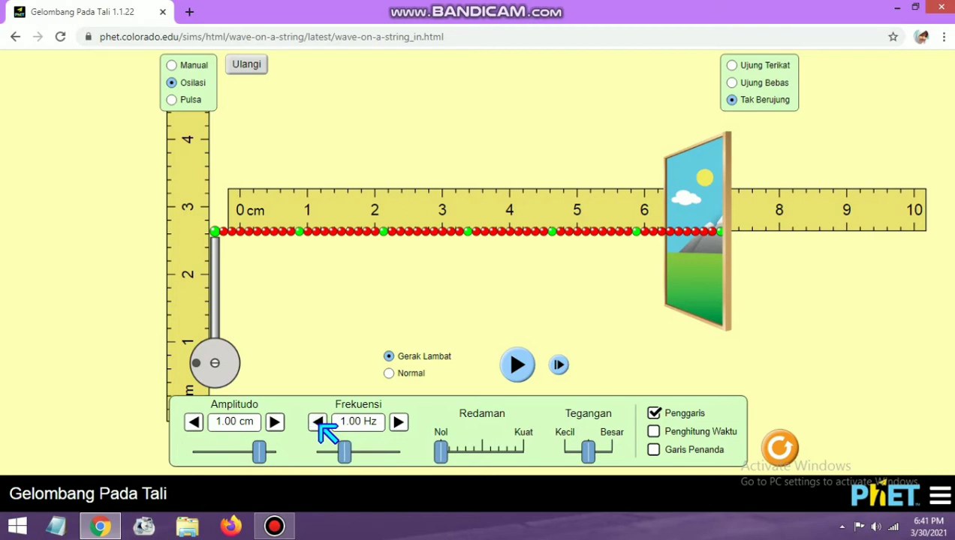
# Run the 1.00 Hz wave across the string in Gerak Lambat, pause it, and align the horizontal ruler's zero with its first equilibrium crossing
pyautogui.click(518, 367)
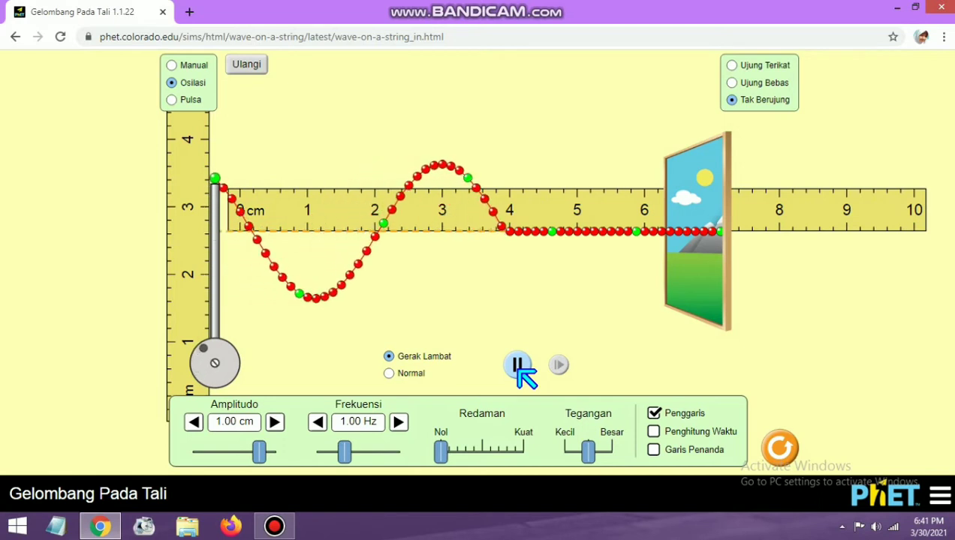
pyautogui.click(518, 366)
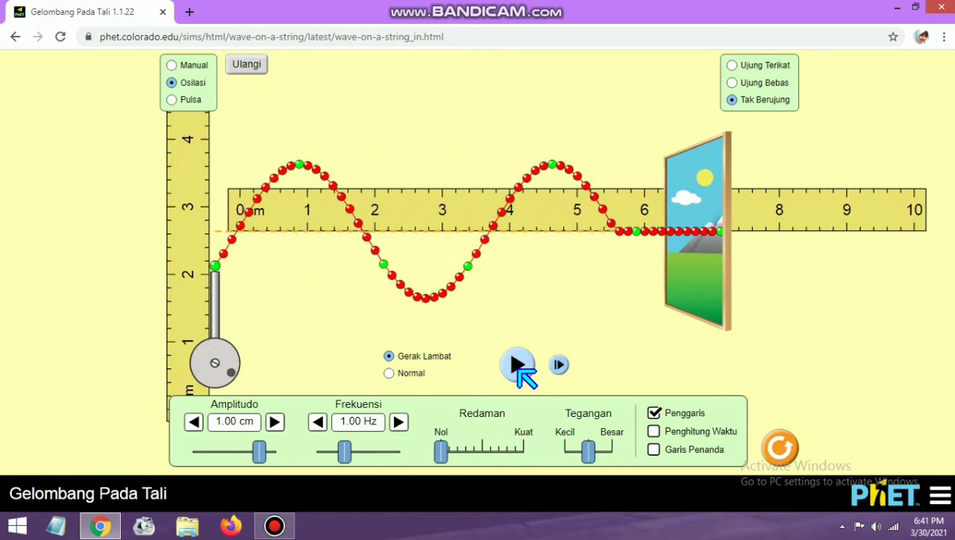
pyautogui.click(518, 364)
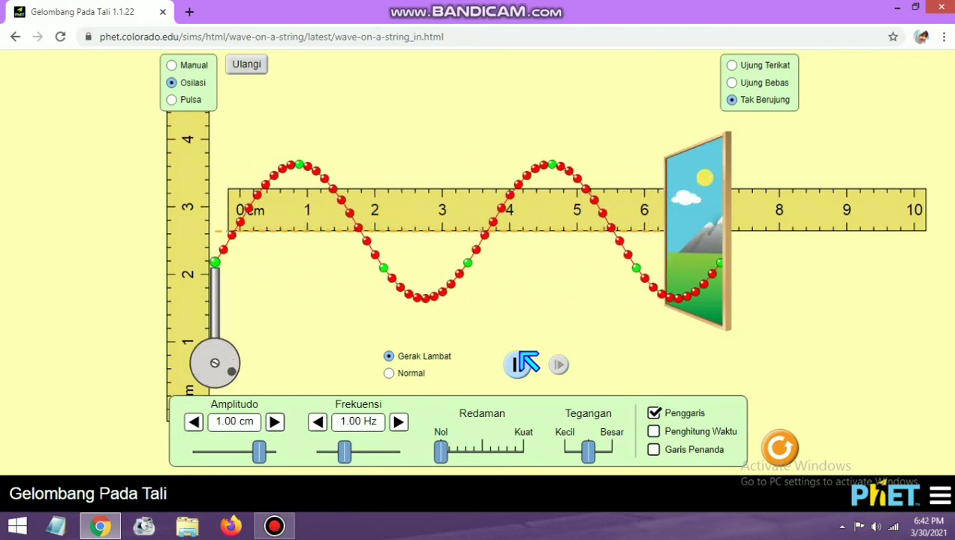
pyautogui.click(524, 364)
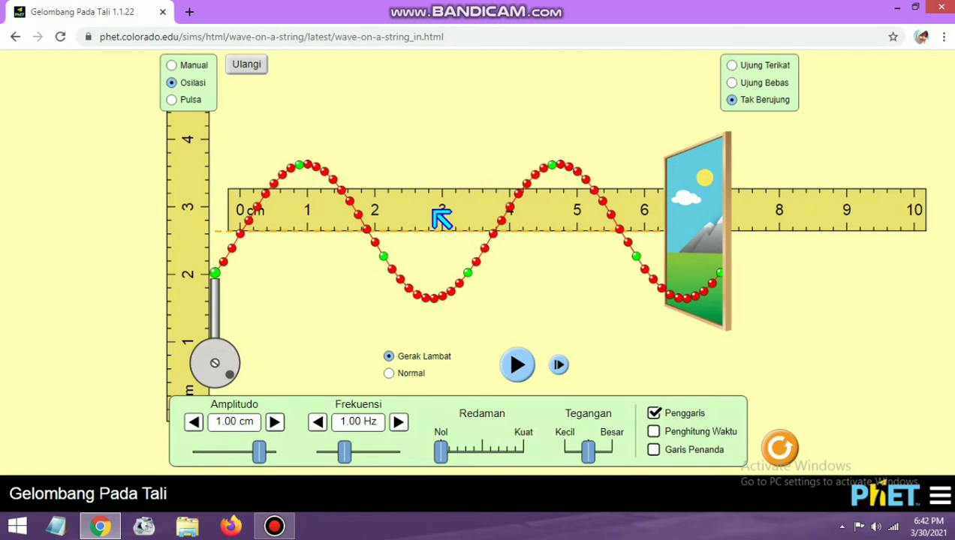
pyautogui.moveTo(442, 218); pyautogui.dragTo(445, 218)
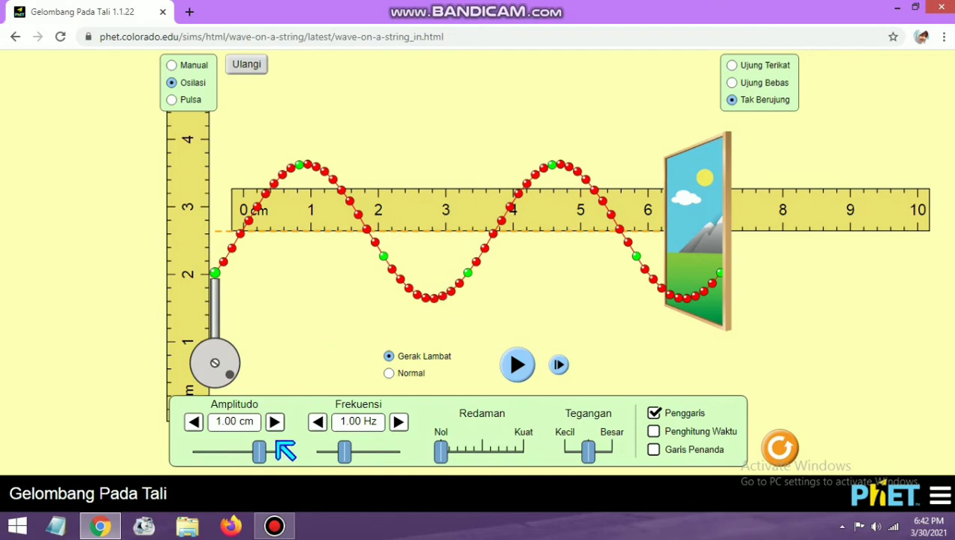
# Set the frequency to 1.25 Hz and reset to a flat string
pyautogui.moveTo(342, 449); pyautogui.dragTo(349, 449)
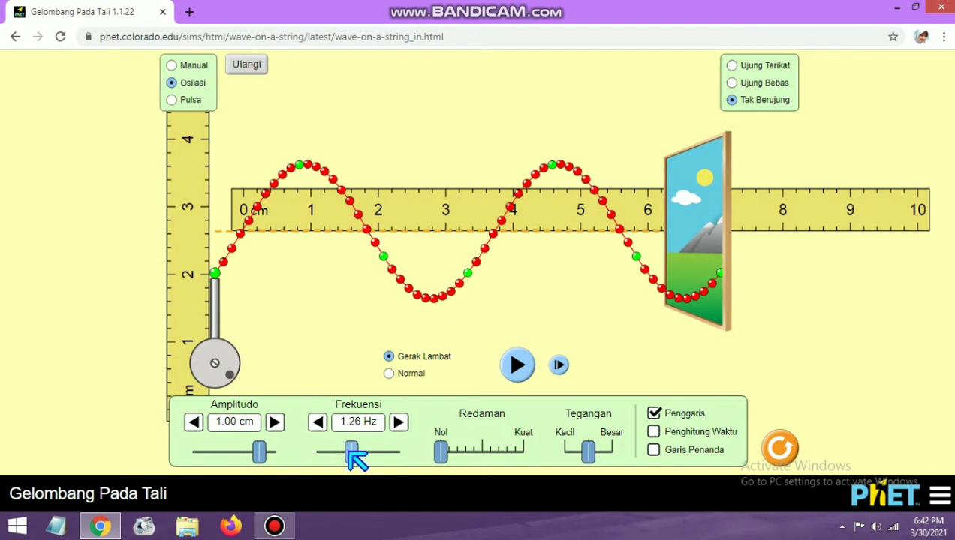
pyautogui.click(322, 423)
pyautogui.click(321, 423)
pyautogui.click(321, 424)
pyautogui.click(321, 423)
pyautogui.click(322, 423)
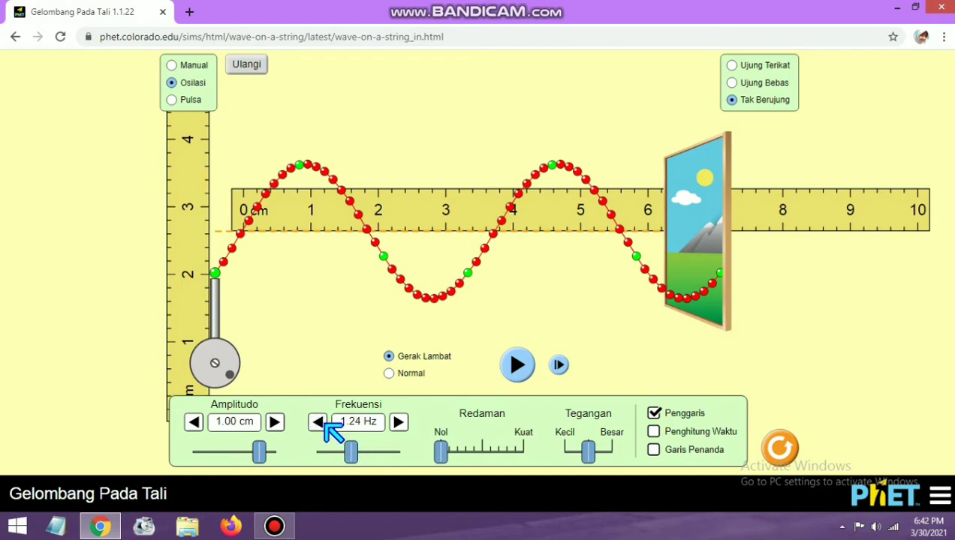
pyautogui.click(401, 423)
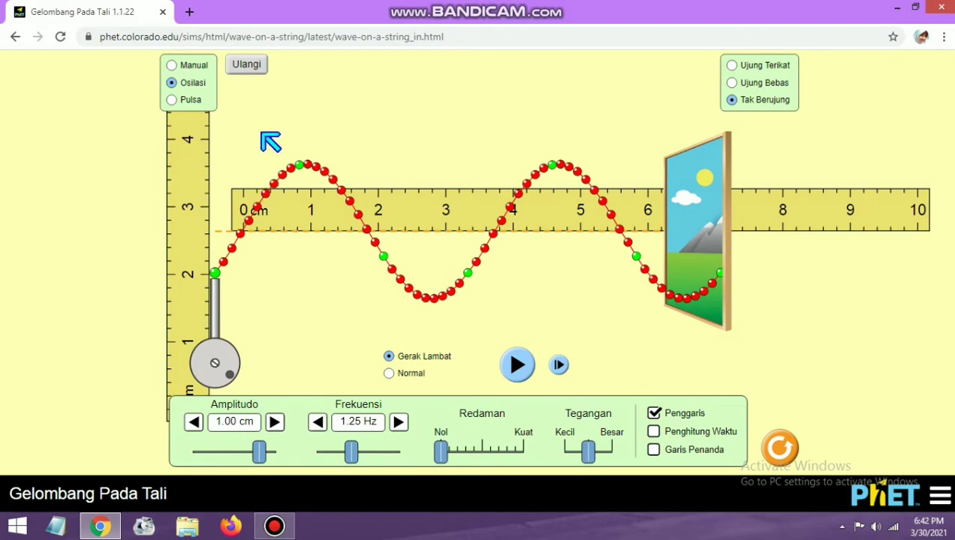
pyautogui.click(250, 66)
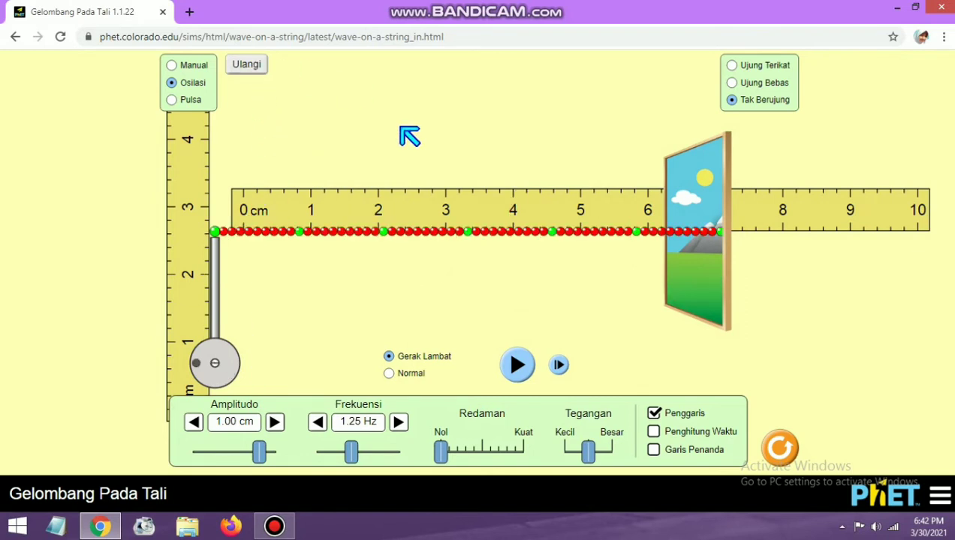
# Fill the string with the 1.25 Hz wave at Normal speed, pause it, and switch to Gerak Lambat
pyautogui.click(417, 373)
pyautogui.click(518, 366)
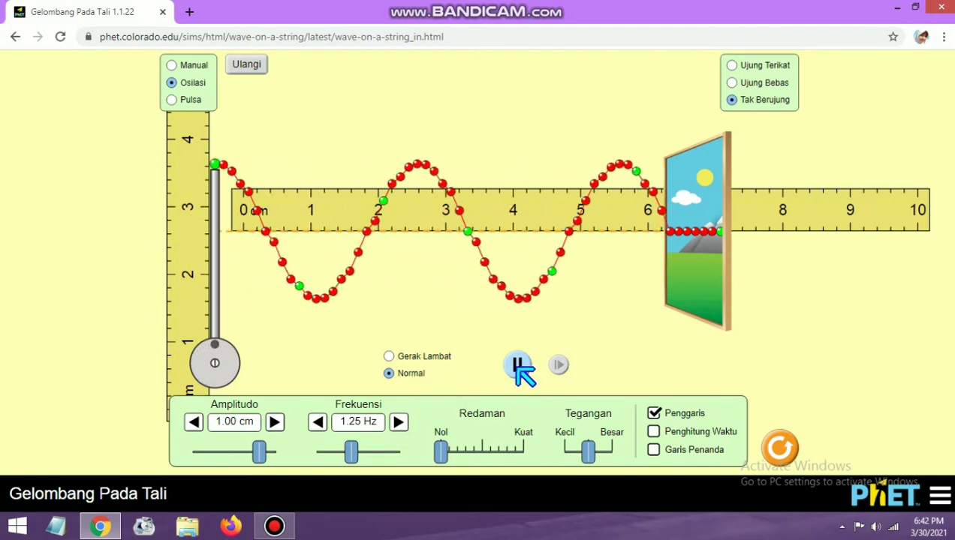
pyautogui.click(518, 366)
pyautogui.click(425, 356)
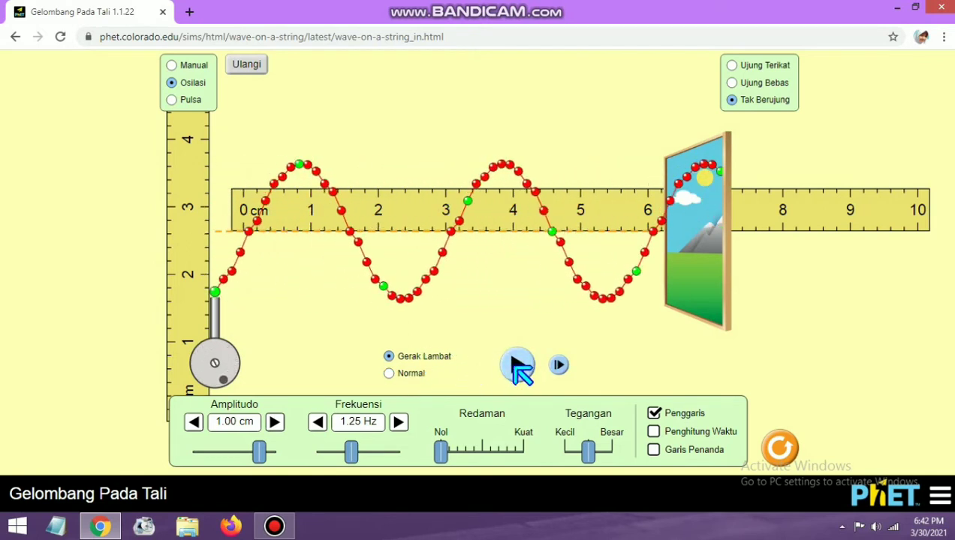
# Run and pause the 1.25 Hz wave in Gerak Lambat, aligning the horizontal ruler's zero with its first equilibrium crossing
pyautogui.click(518, 366)
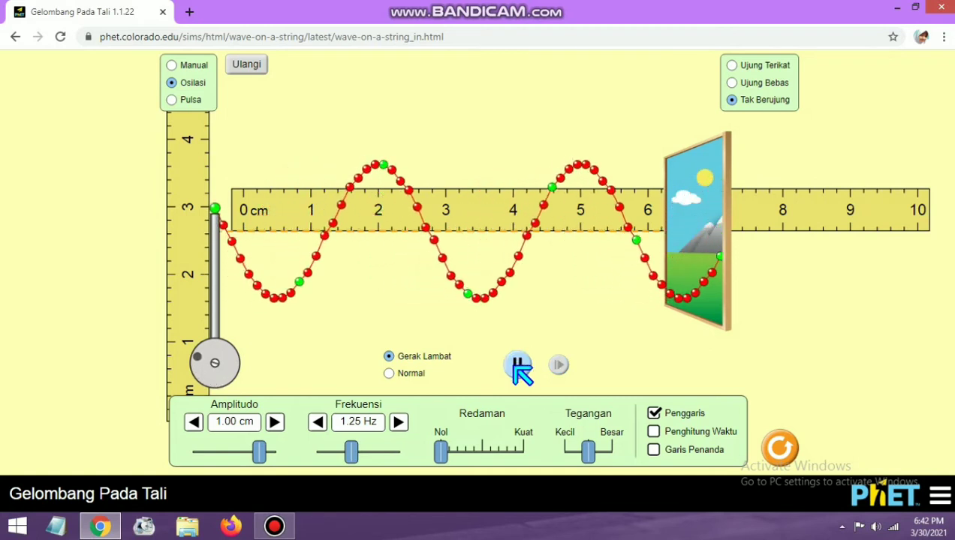
pyautogui.click(518, 365)
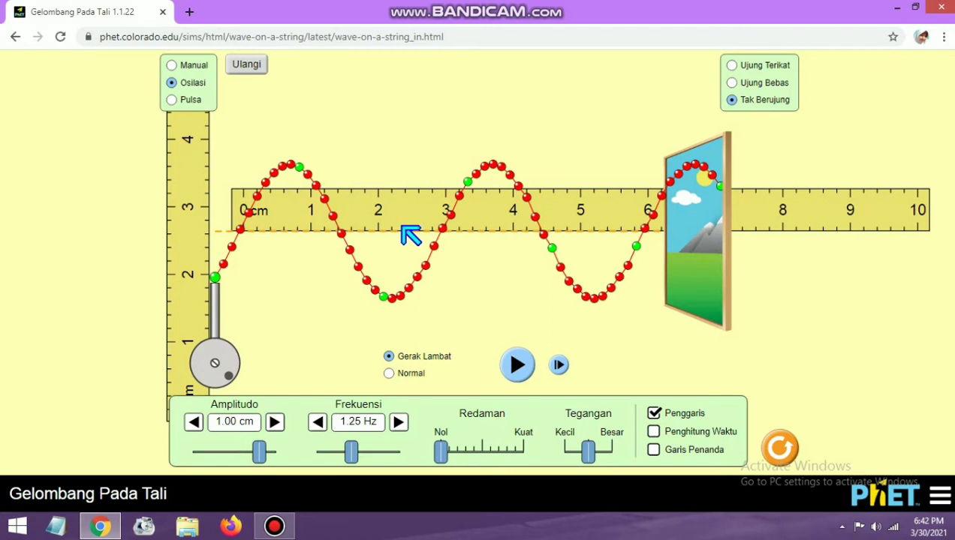
pyautogui.moveTo(402, 227); pyautogui.dragTo(399, 227)
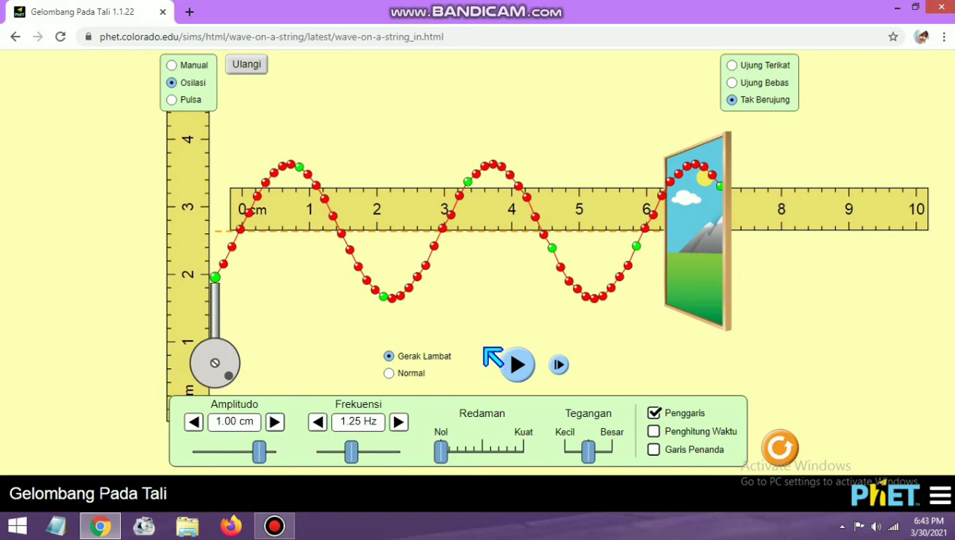
pyautogui.click(516, 365)
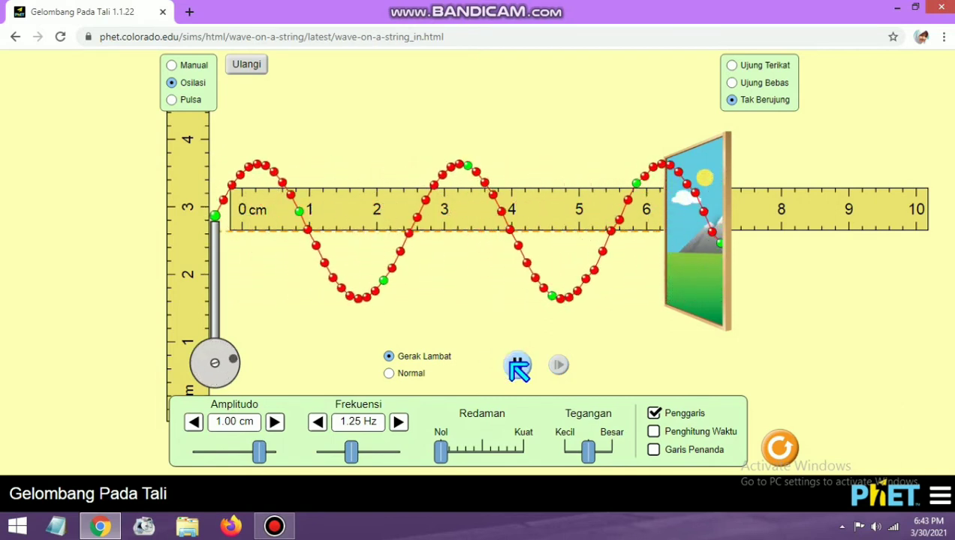
pyautogui.click(518, 367)
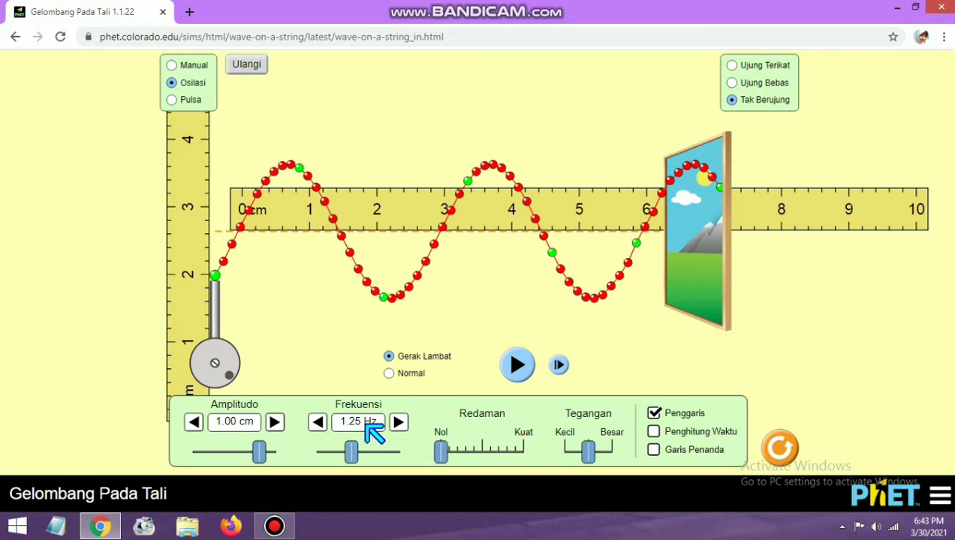
# Set the frequency to 1.50 Hz and reset to a flat string
pyautogui.moveTo(349, 449); pyautogui.dragTo(359, 463)
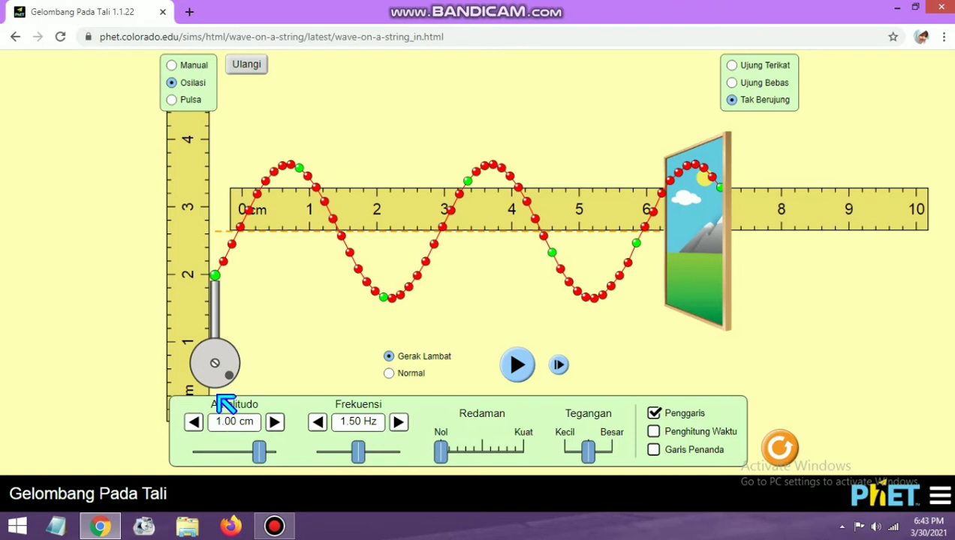
pyautogui.click(250, 66)
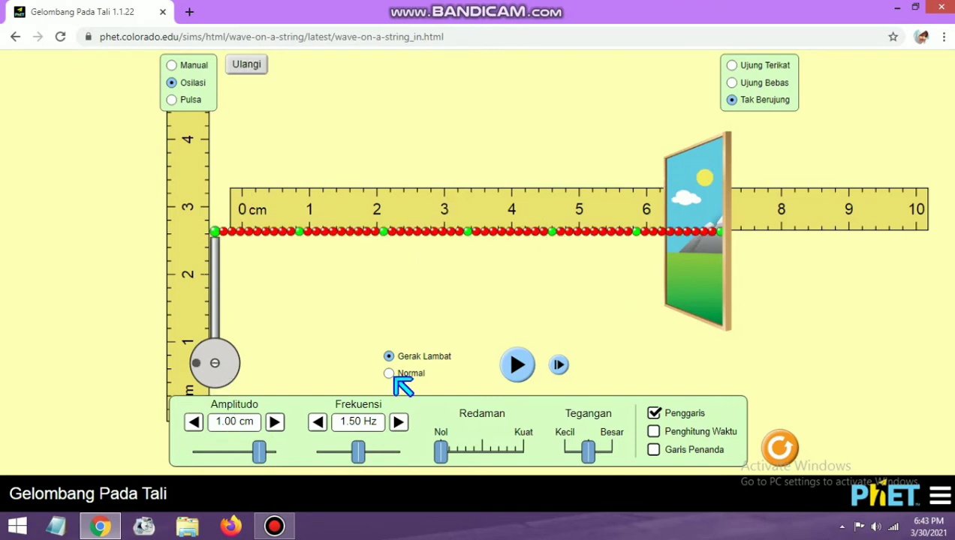
# Fill the string with the 1.50 Hz wave at Normal speed, pause it, and switch to Gerak Lambat
pyautogui.click(392, 374)
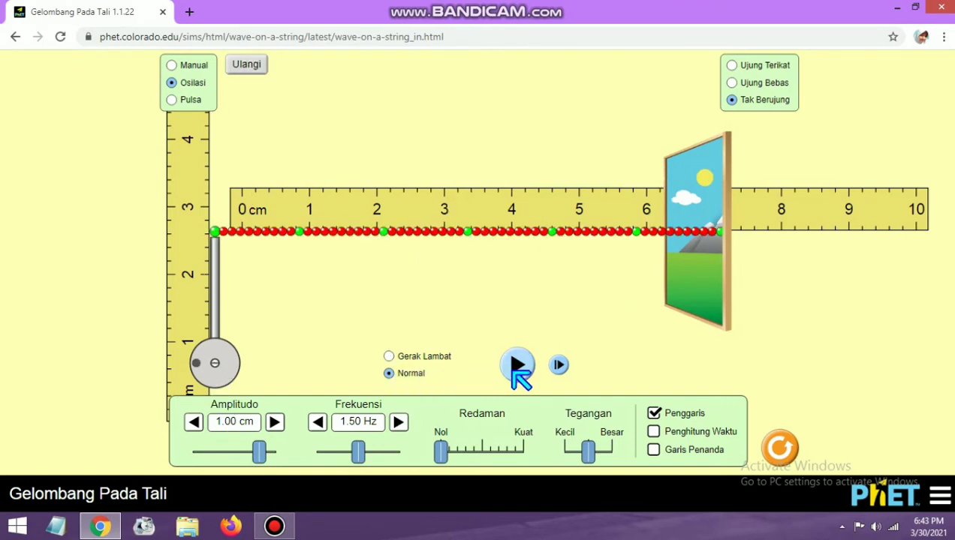
pyautogui.click(516, 367)
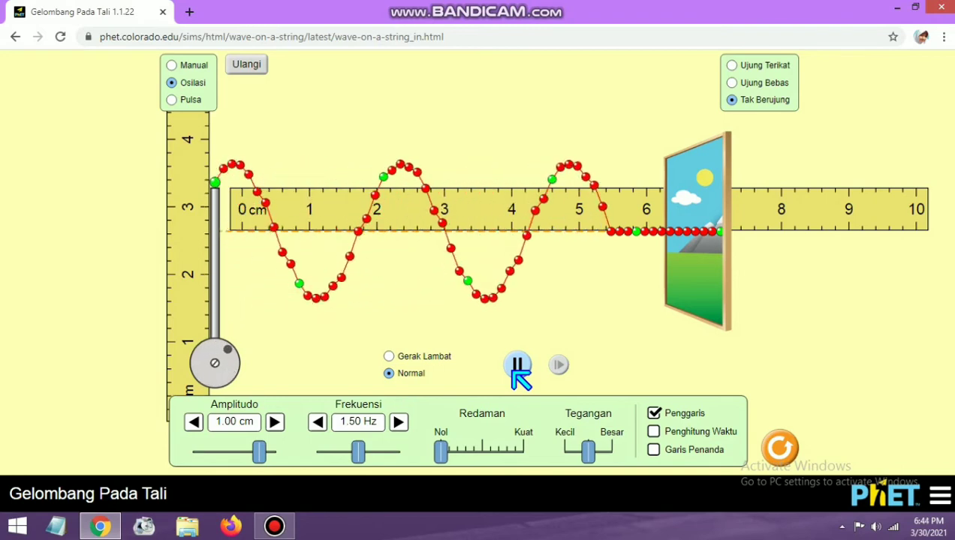
pyautogui.click(516, 367)
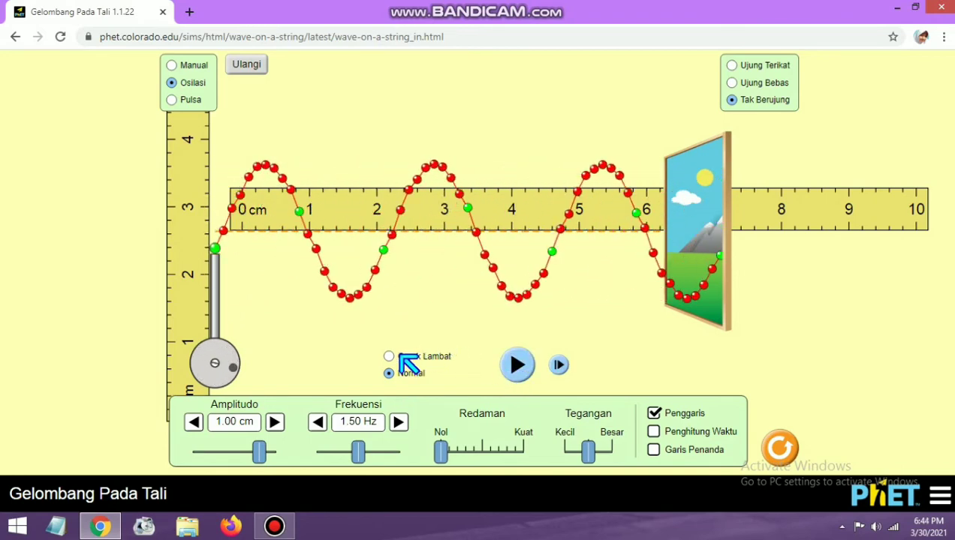
pyautogui.click(401, 357)
# Run and pause the 1.50 Hz wave in Gerak Lambat, placing the horizontal ruler's zero near its first equilibrium crossing
pyautogui.click(516, 365)
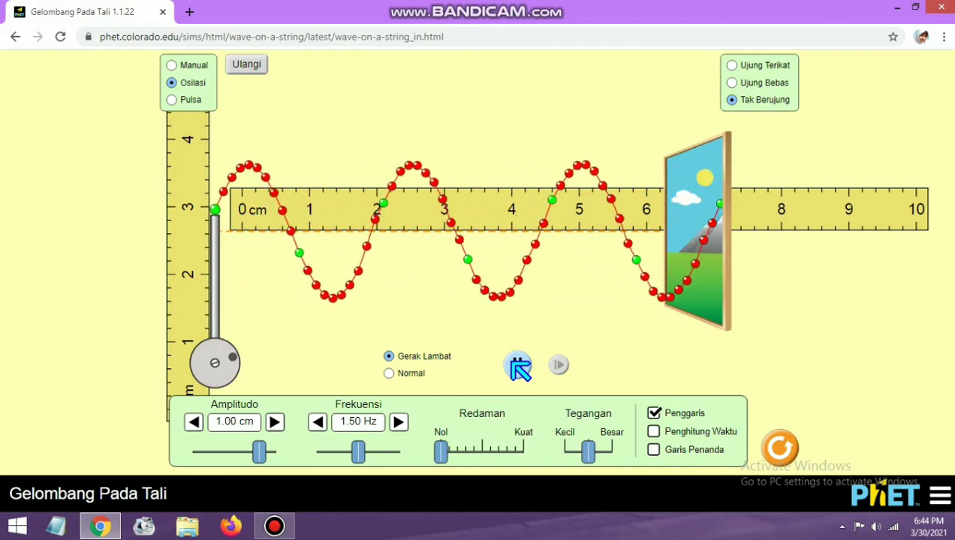
pyautogui.click(517, 366)
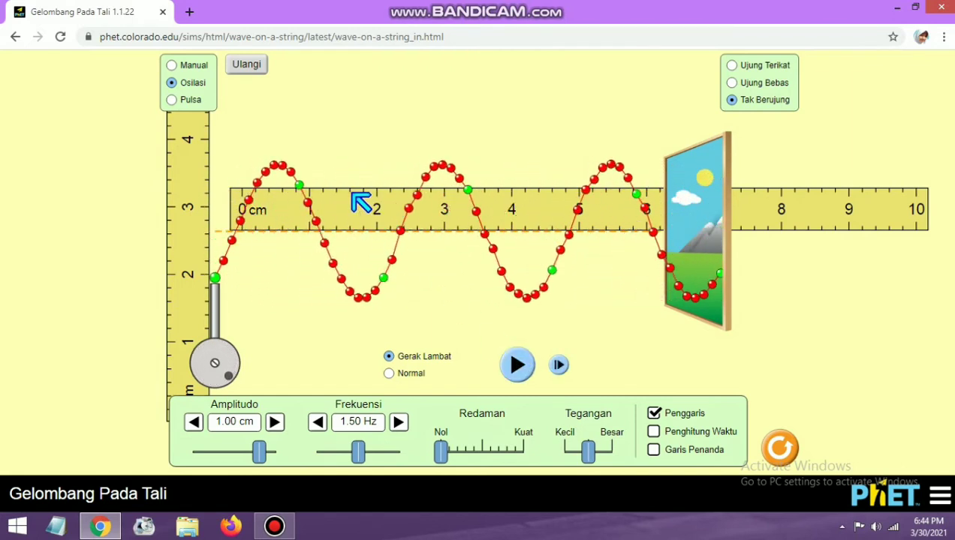
pyautogui.moveTo(350, 210); pyautogui.dragTo(344, 207)
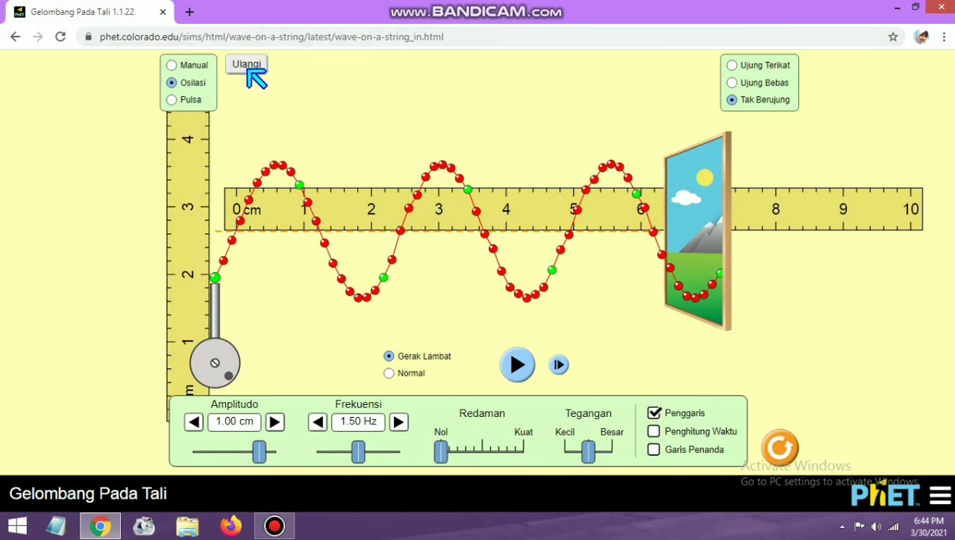
pyautogui.click(521, 366)
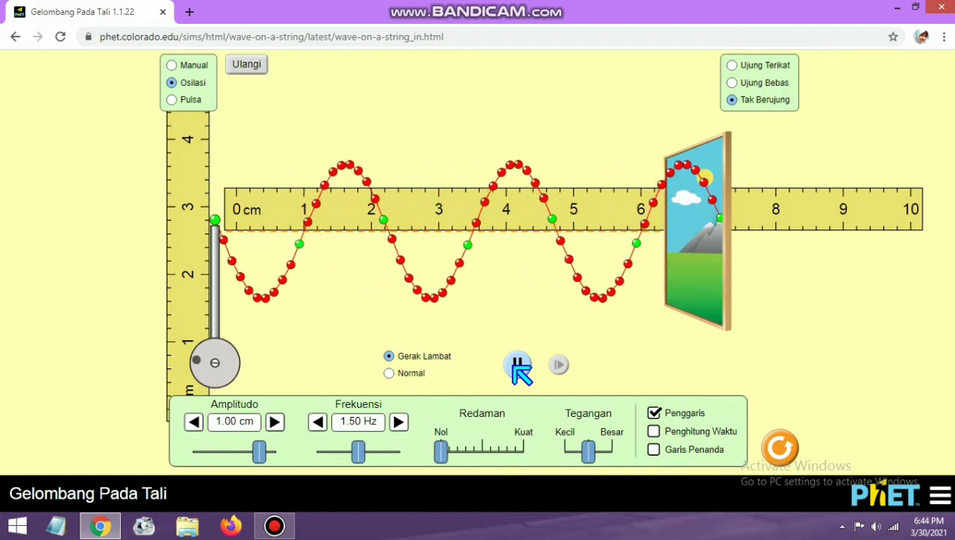
pyautogui.click(518, 367)
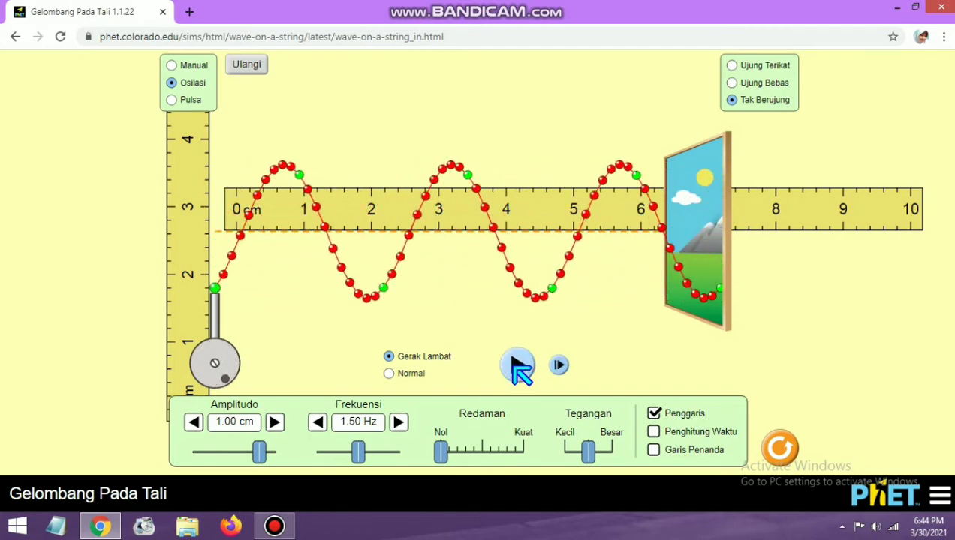
# Reset to a flat string, with the tension at its lowest setting (Kecil) and the frequency at 1.00 Hz
pyautogui.click(247, 65)
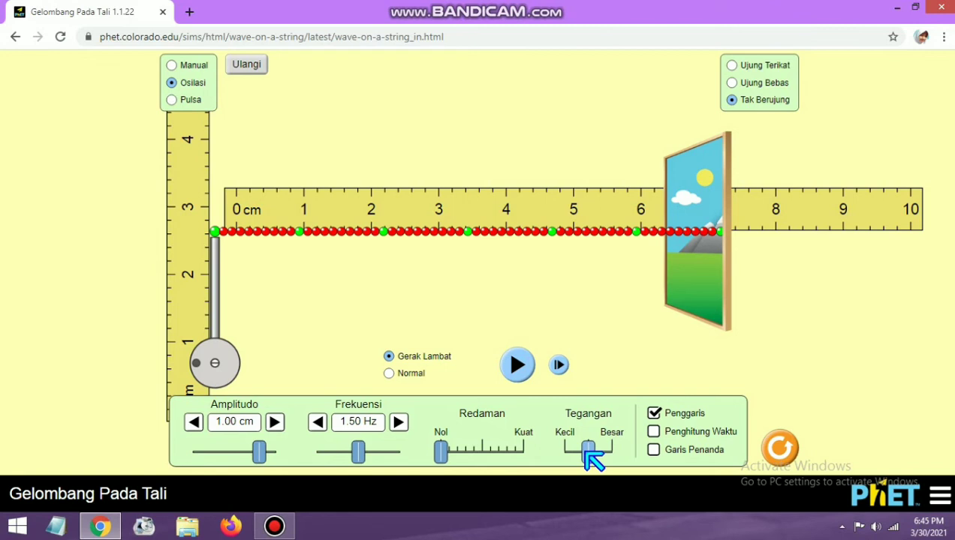
pyautogui.moveTo(592, 452); pyautogui.dragTo(565, 454)
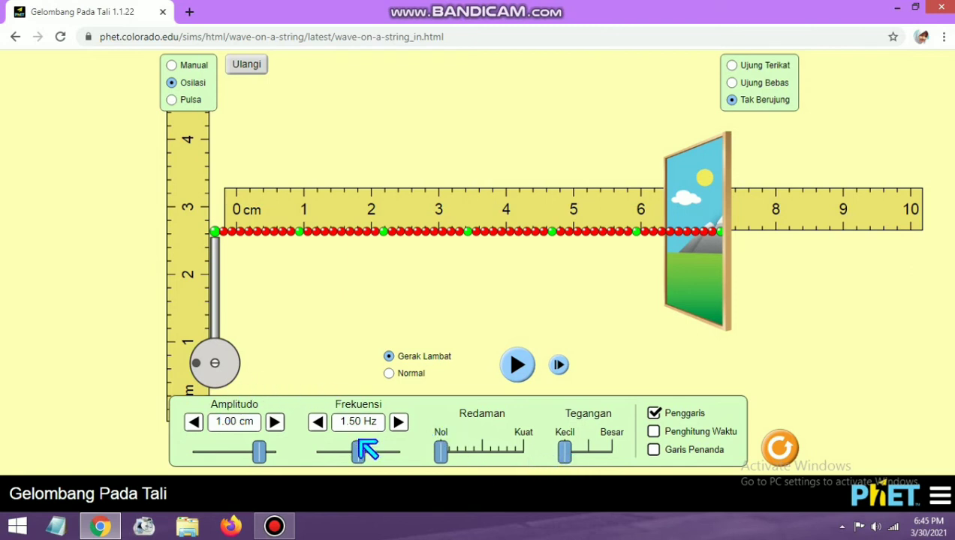
pyautogui.moveTo(359, 444); pyautogui.dragTo(345, 451)
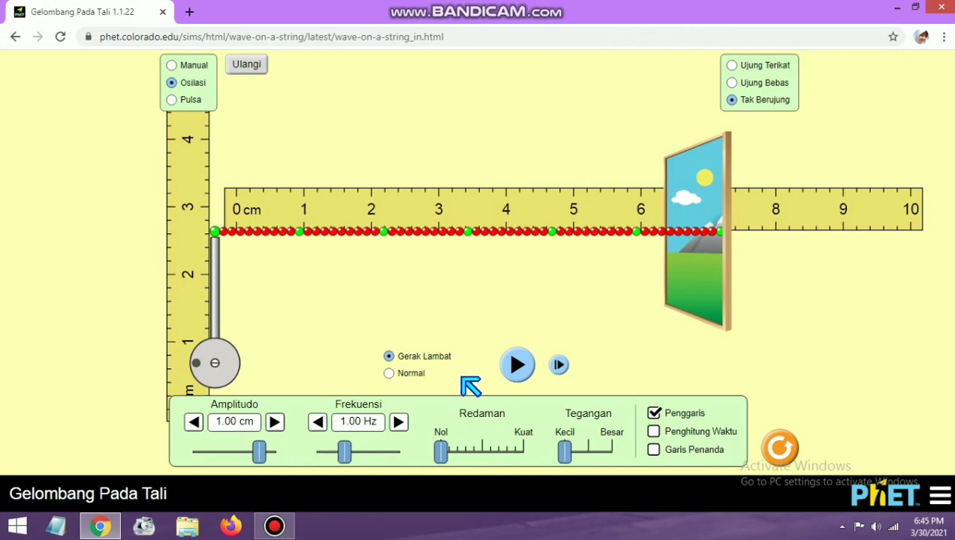
# Fill the string with the low-tension 1.00 Hz wave at Normal speed and pause it with its first equilibrium crossing near the ruler's zero
pyautogui.click(518, 366)
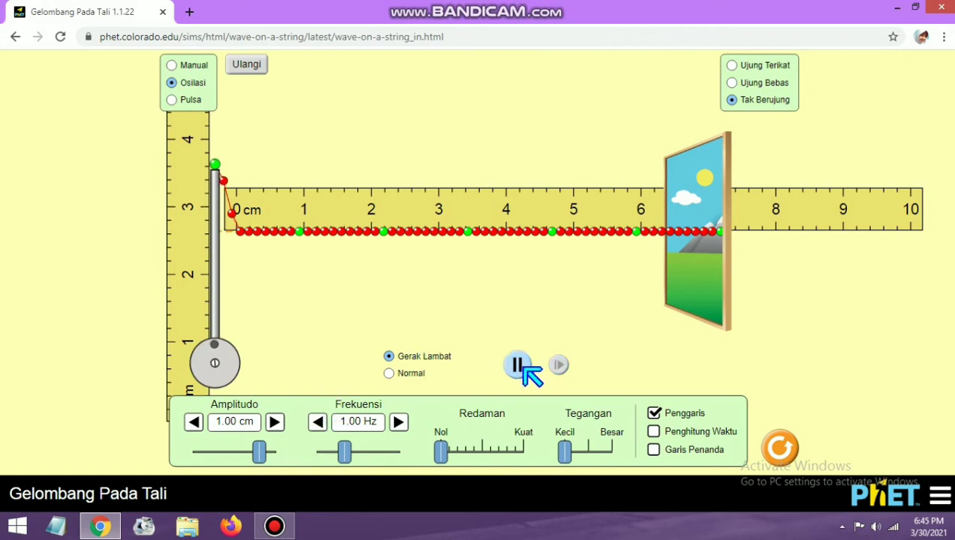
pyautogui.click(424, 379)
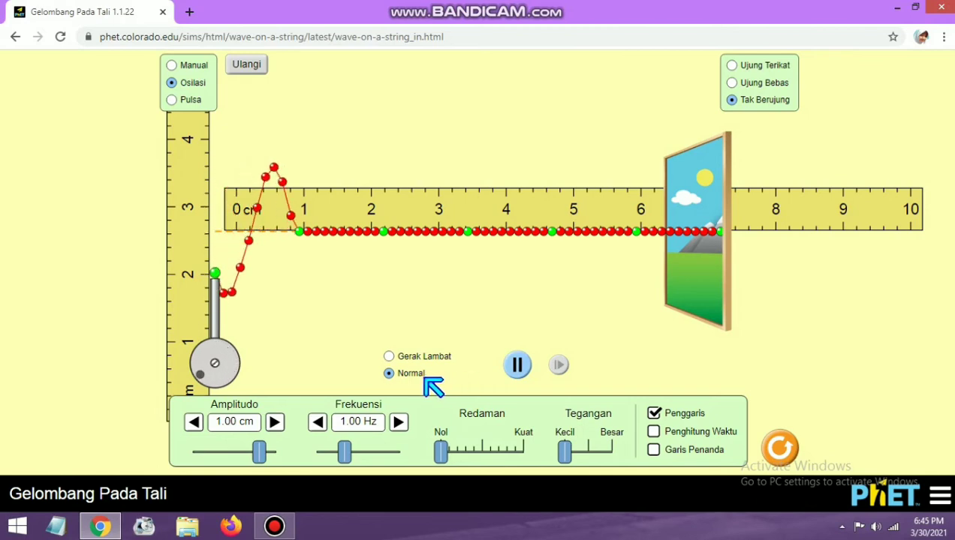
pyautogui.click(522, 366)
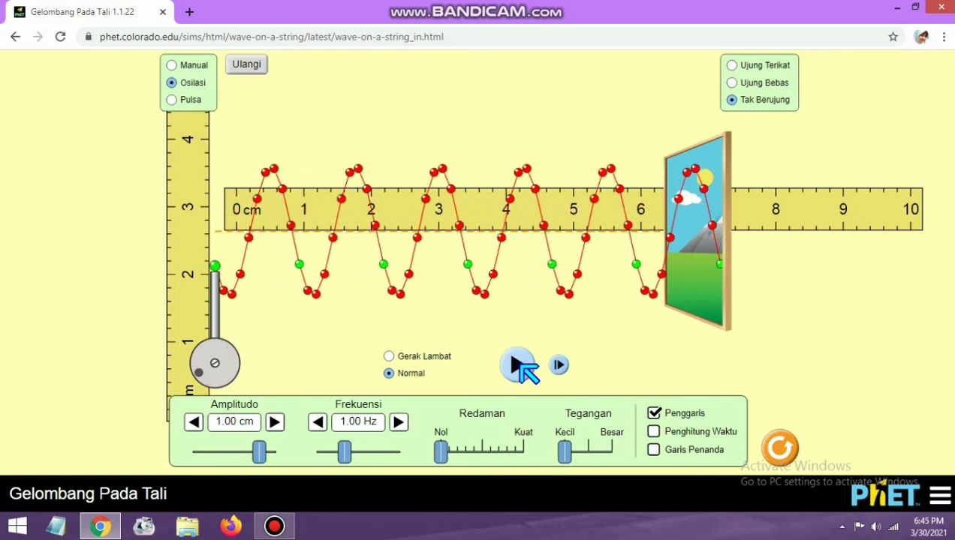
pyautogui.click(522, 366)
pyautogui.click(521, 366)
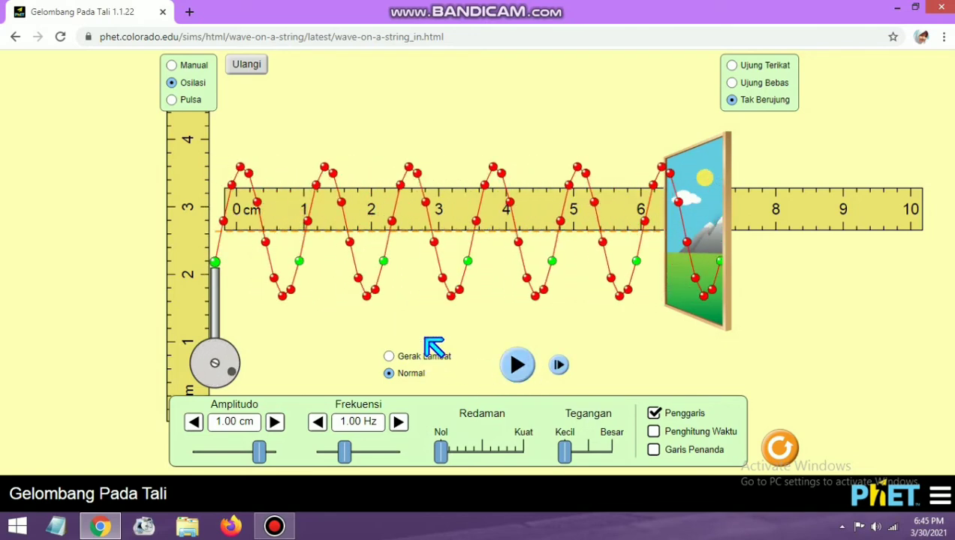
# Run and pause the low-tension 1.00 Hz wave at Normal speed, aligning the horizontal ruler's zero with its first rising equilibrium crossing
pyautogui.moveTo(444, 208); pyautogui.dragTo(430, 208)
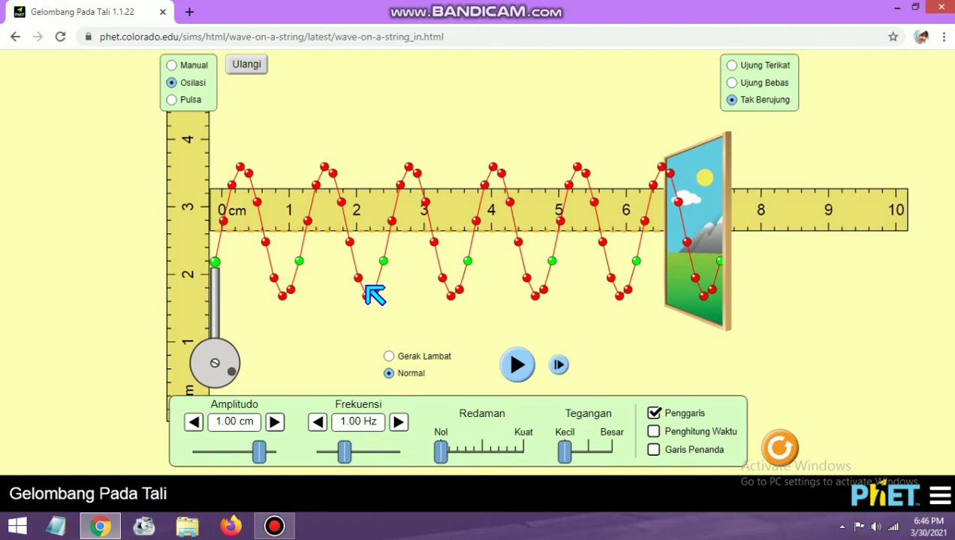
pyautogui.click(519, 365)
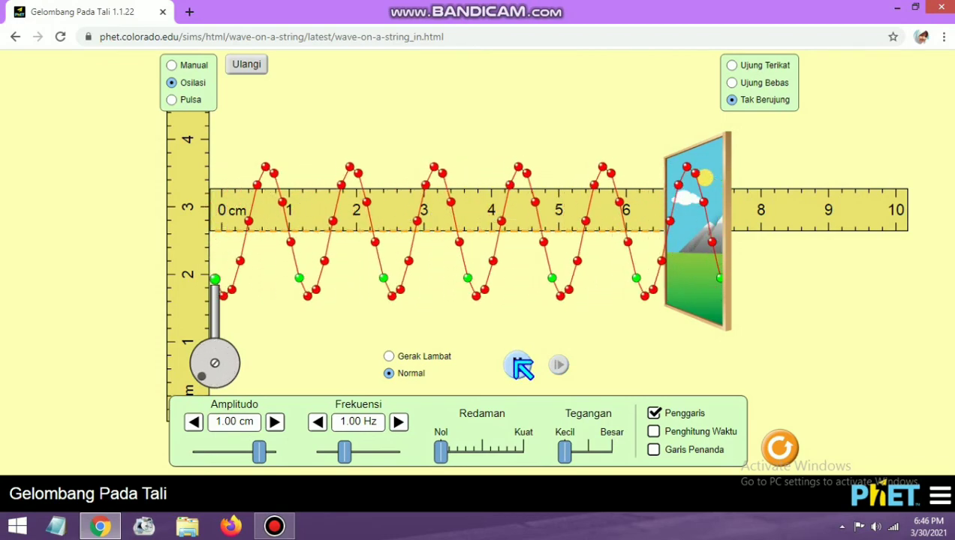
pyautogui.click(520, 366)
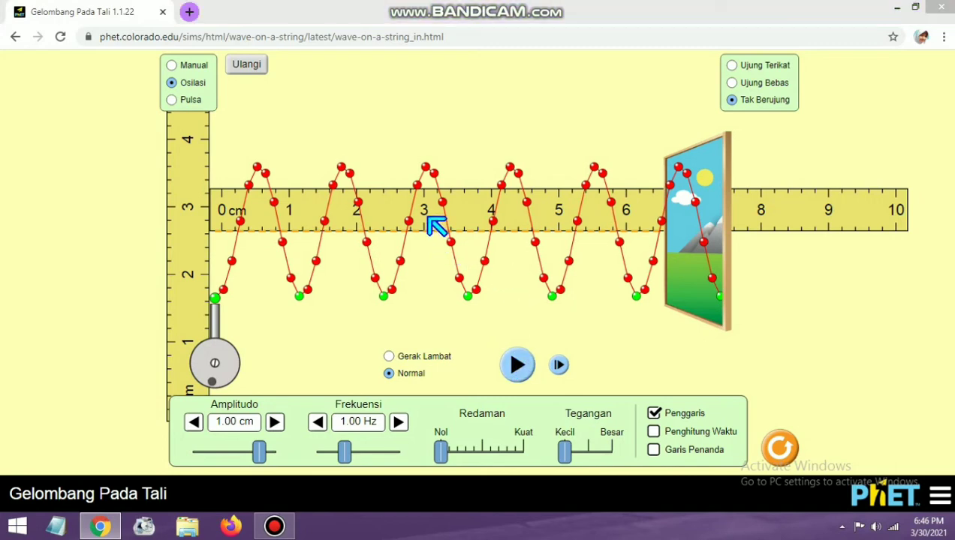
pyautogui.press('super+c')
pyautogui.click(392, 211)
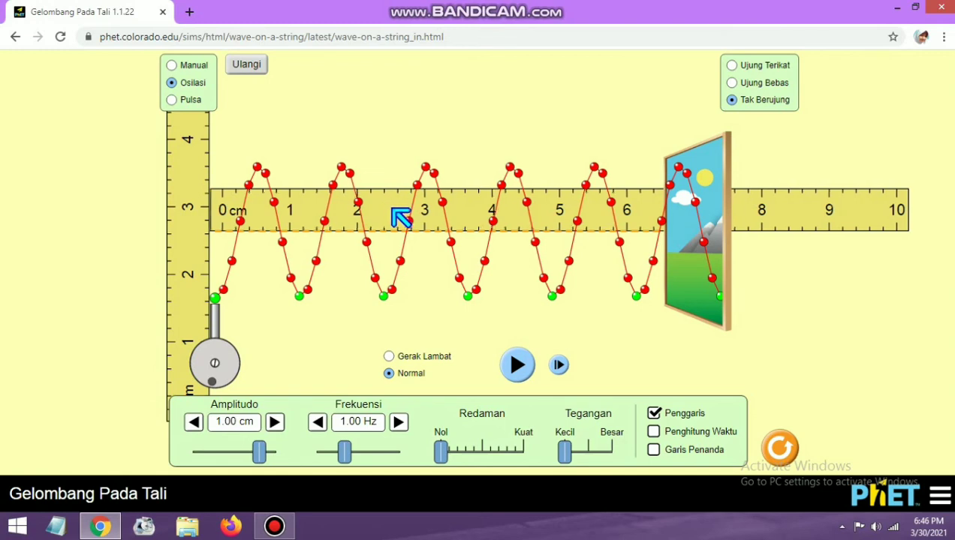
pyautogui.moveTo(399, 215); pyautogui.dragTo(411, 216)
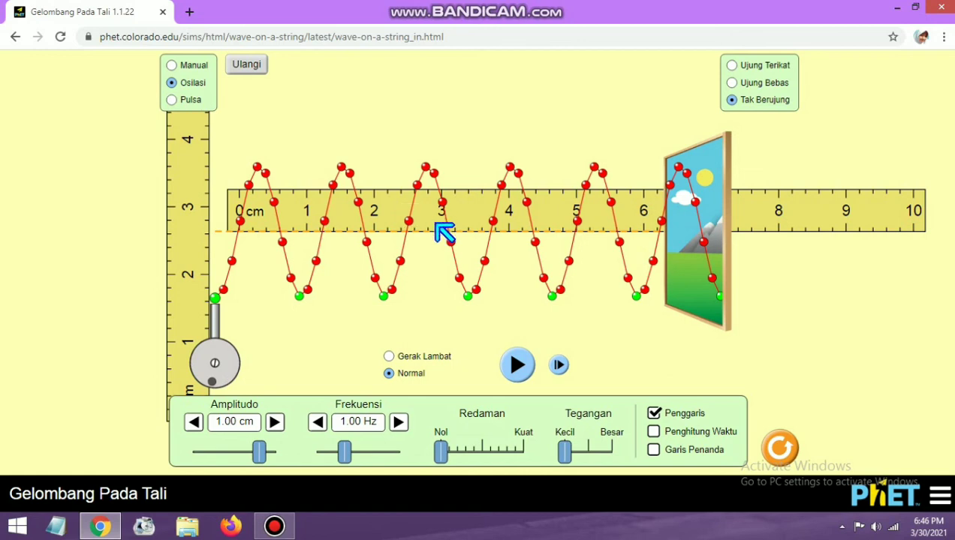
# Reset to a flat string, set the tension midway between Kecil and Besar, and run the 1.00 Hz wave at Normal speed before pausing
pyautogui.click(250, 64)
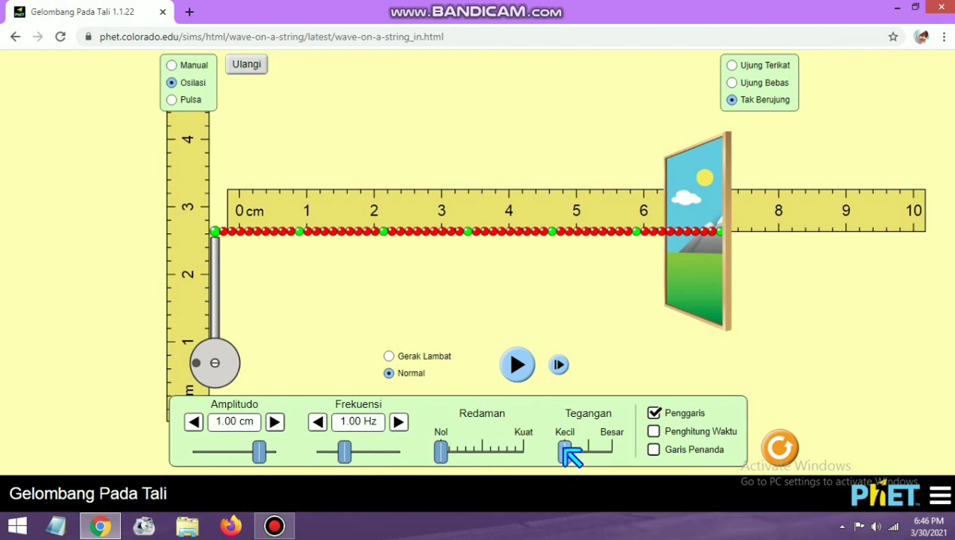
pyautogui.moveTo(563, 447); pyautogui.dragTo(586, 444)
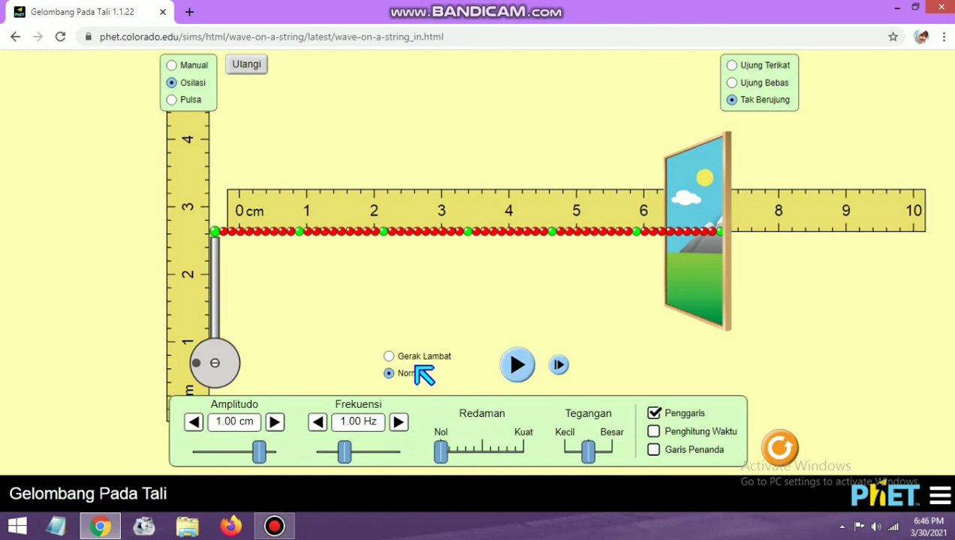
pyautogui.click(518, 366)
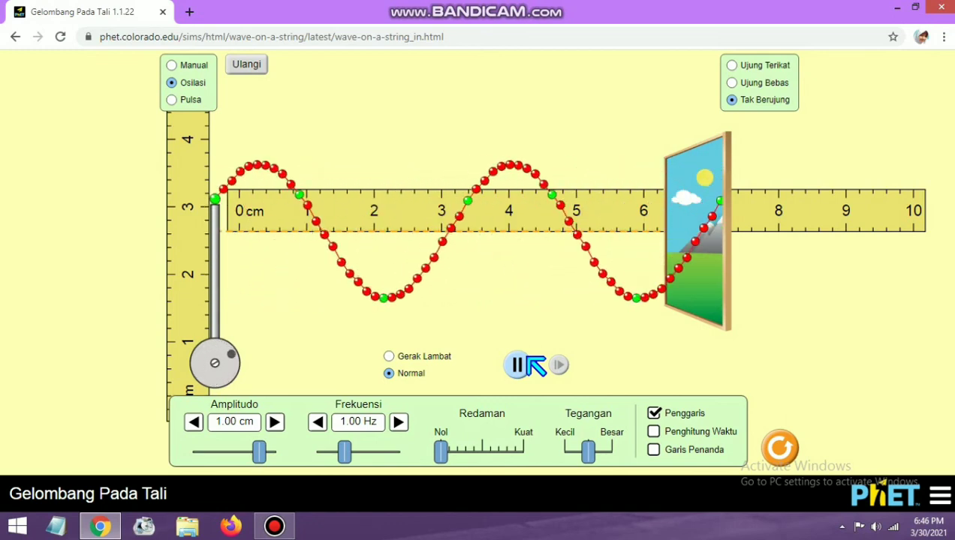
pyautogui.click(519, 365)
# Run and pause the medium-tension wave in Gerak Lambat, placing the horizontal ruler's zero at its first rising equilibrium crossing
pyautogui.click(422, 358)
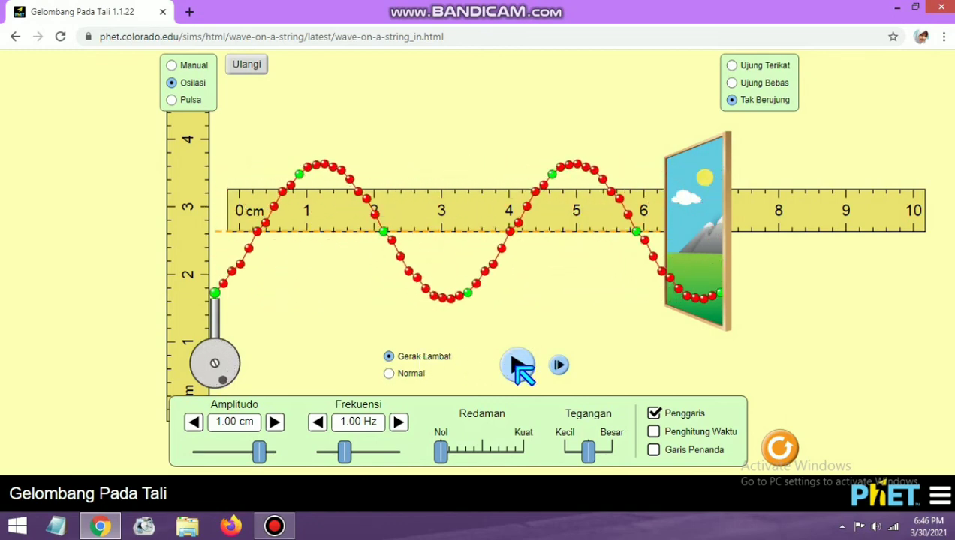
pyautogui.click(518, 365)
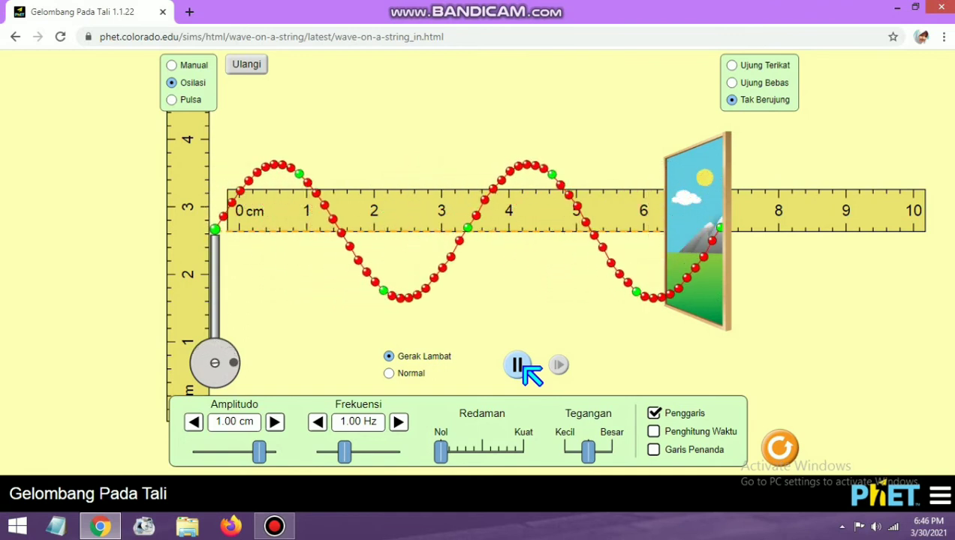
pyautogui.click(519, 366)
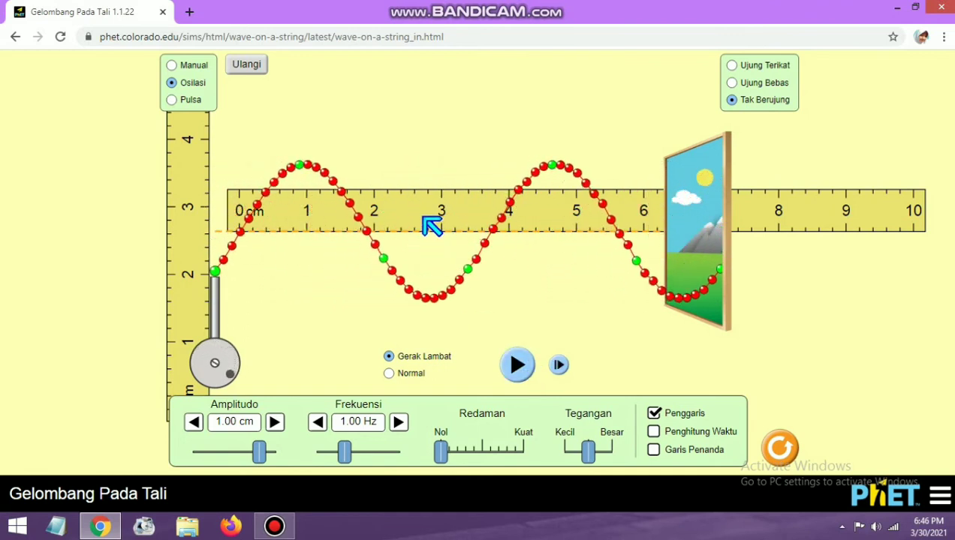
pyautogui.moveTo(424, 218); pyautogui.dragTo(428, 219)
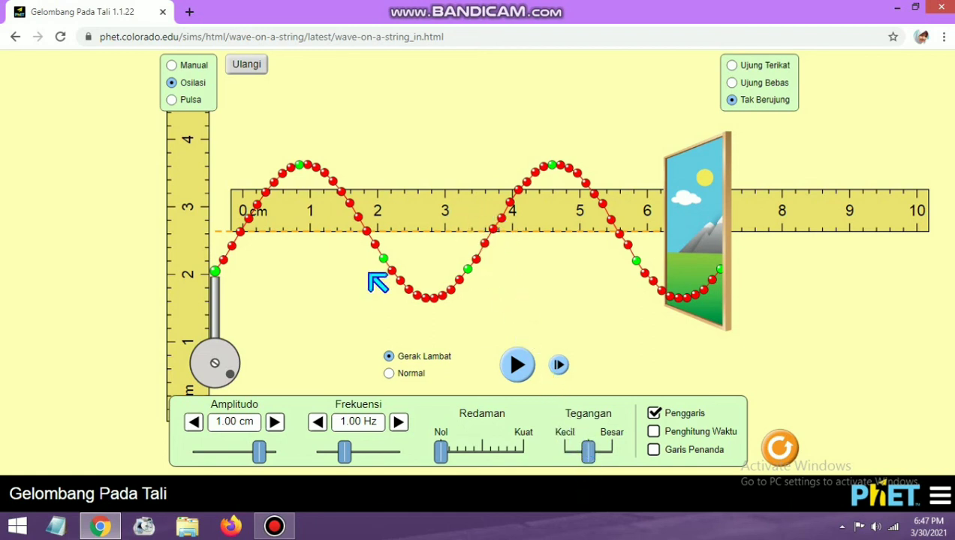
# Reset to a flat string, with the tension at its highest setting (Besar) and the speed at Normal
pyautogui.click(258, 62)
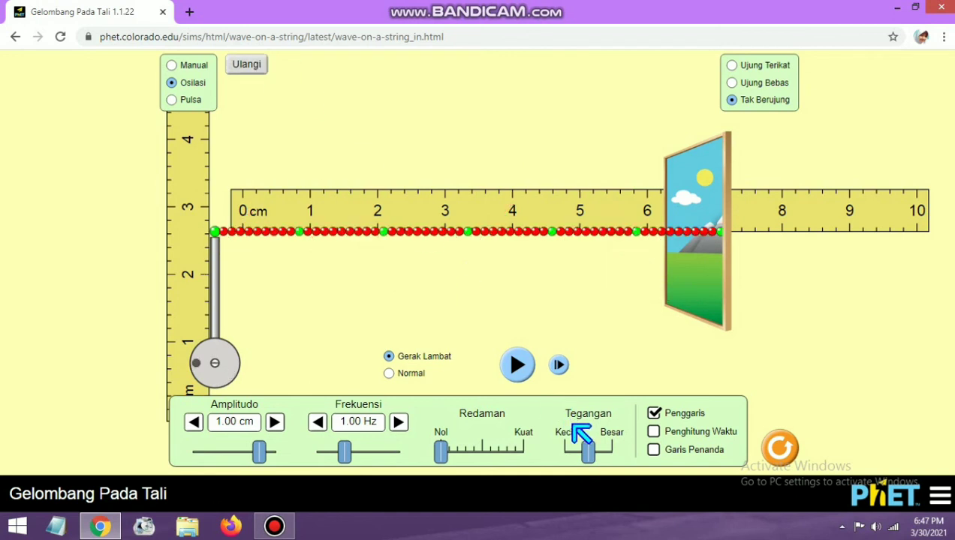
pyautogui.moveTo(586, 451); pyautogui.dragTo(610, 448)
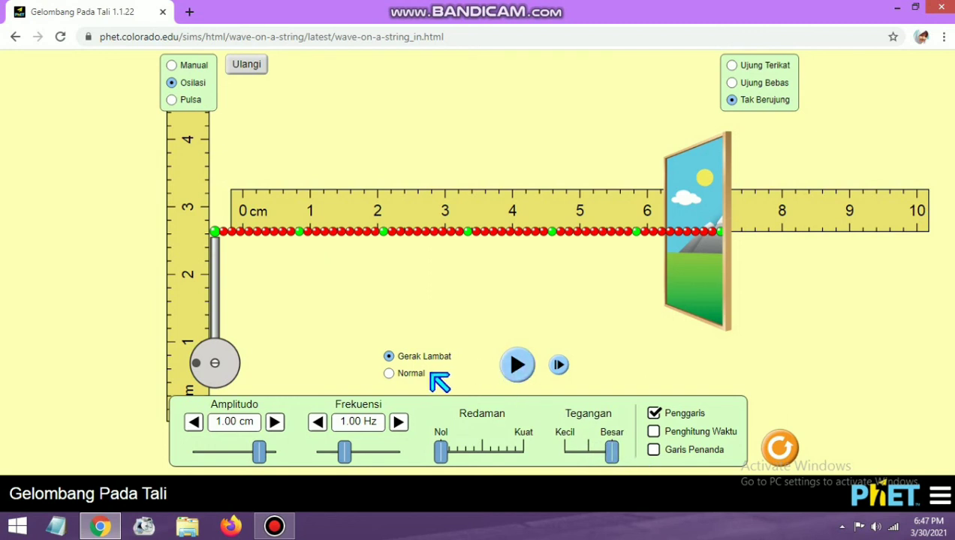
pyautogui.click(426, 373)
# Fill the string with the high-tension 1.00 Hz wave, pause it, and place the horizontal ruler's zero near its first equilibrium crossing
pyautogui.click(517, 364)
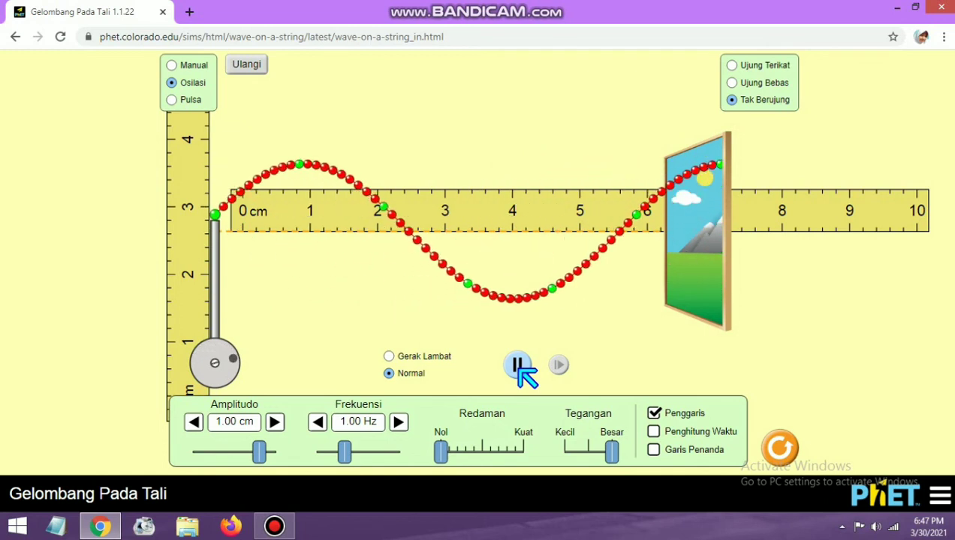
pyautogui.click(518, 366)
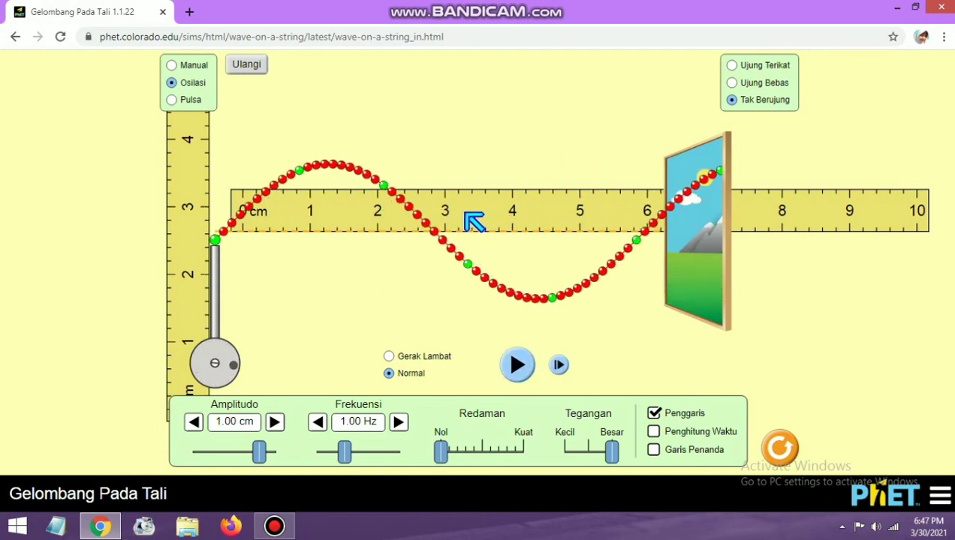
pyautogui.moveTo(473, 222); pyautogui.dragTo(458, 220)
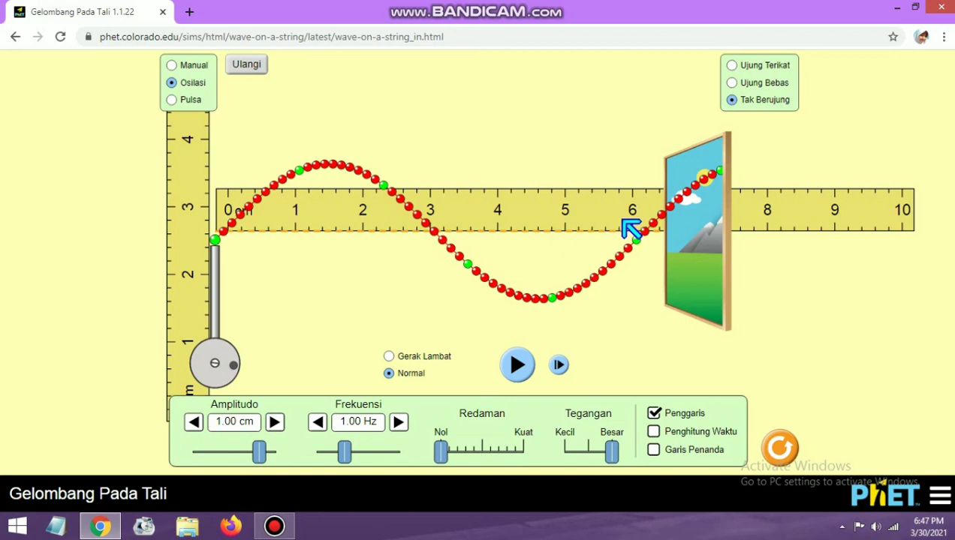
# Run the high-tension 1.00 Hz wave in Gerak Lambat and pause it with the oscillator end near its crest
pyautogui.click(444, 358)
pyautogui.click(515, 364)
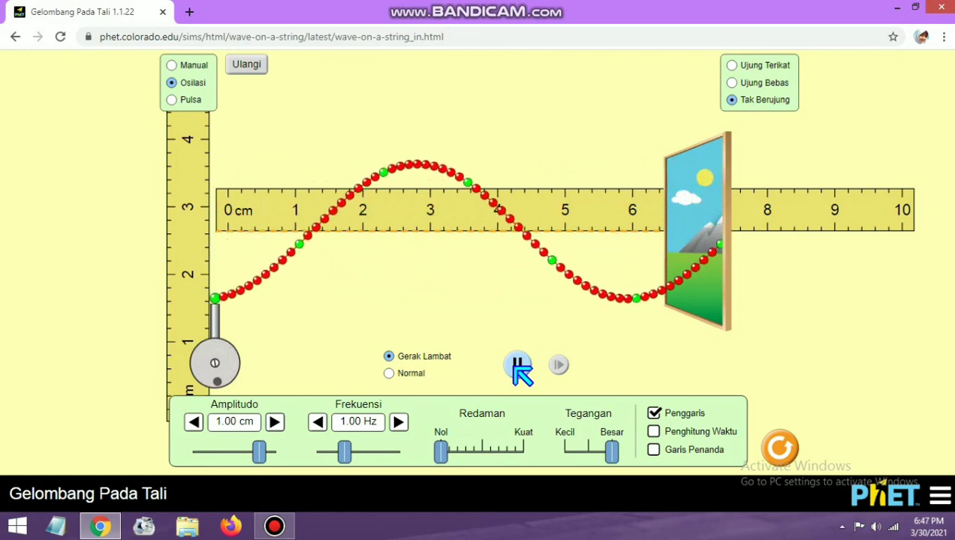
pyautogui.click(519, 368)
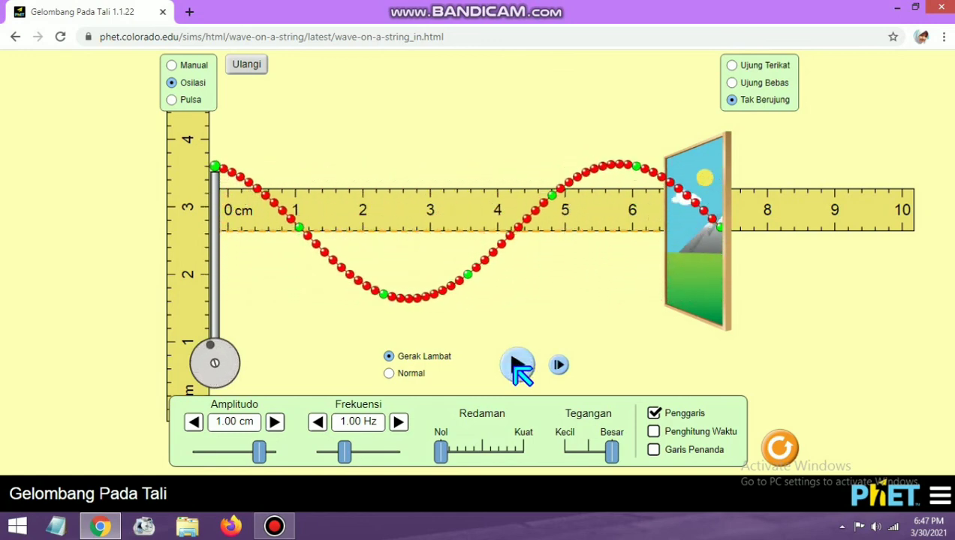